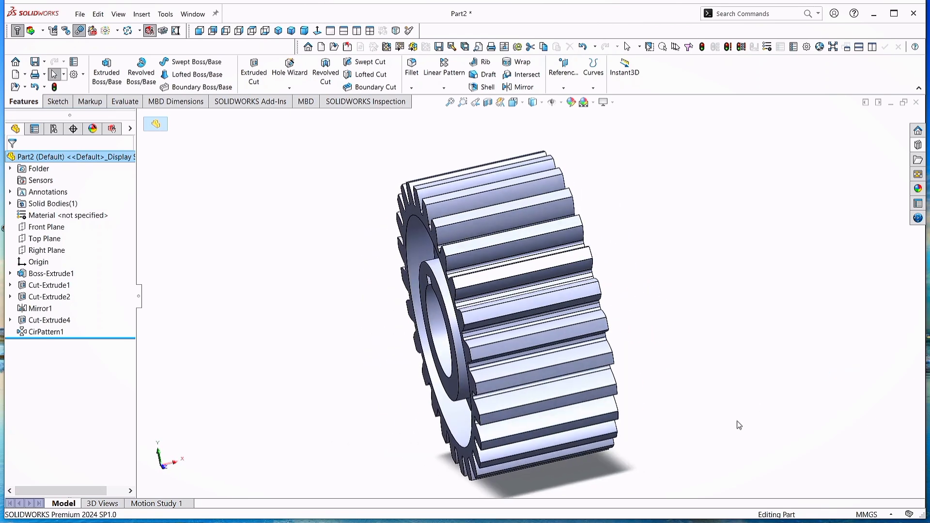
pyautogui.moveTo(712, 437); pyautogui.dragTo(658, 454, button='middle')
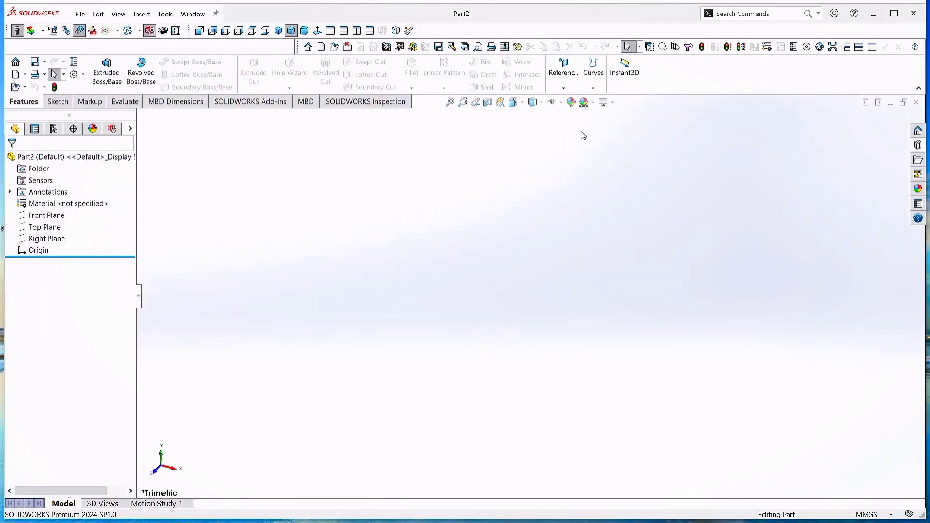
# Change the scene to a plain white background
pyautogui.click(593, 102)
pyautogui.click(606, 130)
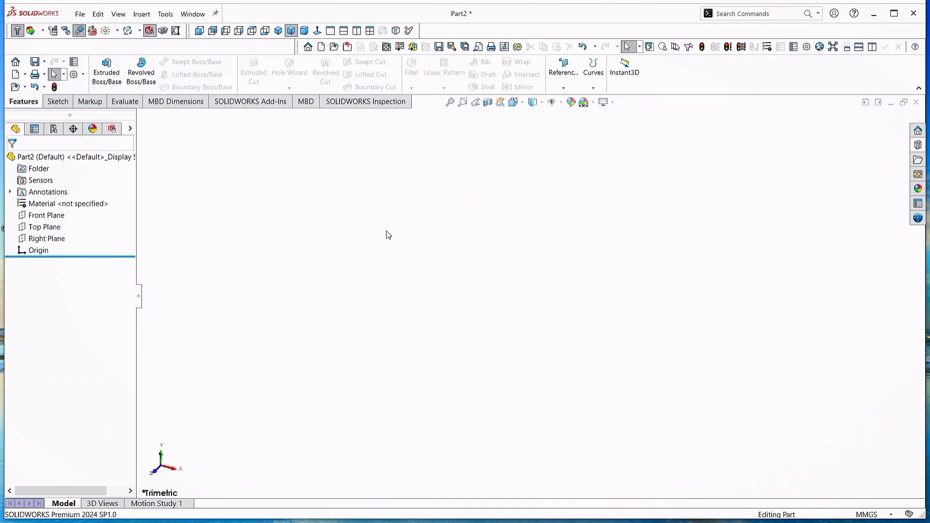
# Start a sketch on the Right Plane and draw a circle of about 79 mm diameter centred on the origin
pyautogui.click(58, 103)
pyautogui.click(102, 68)
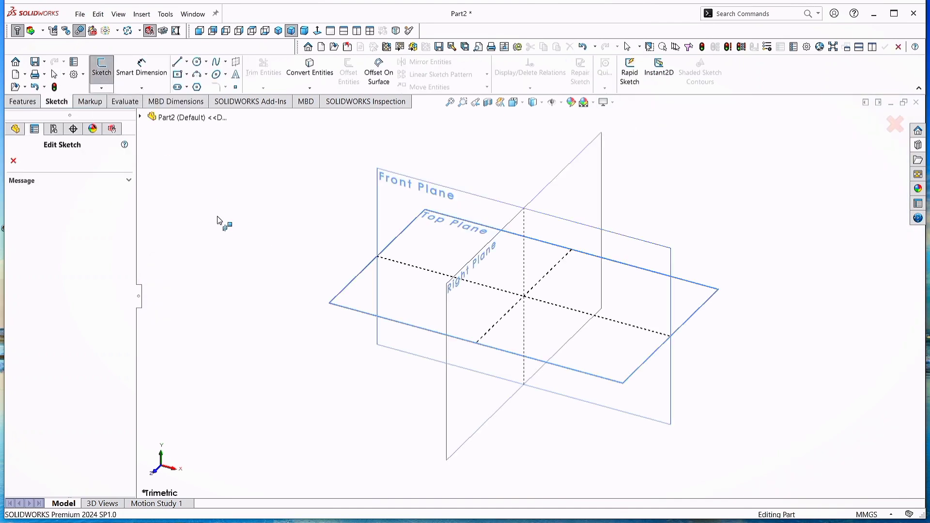
pyautogui.click(494, 260)
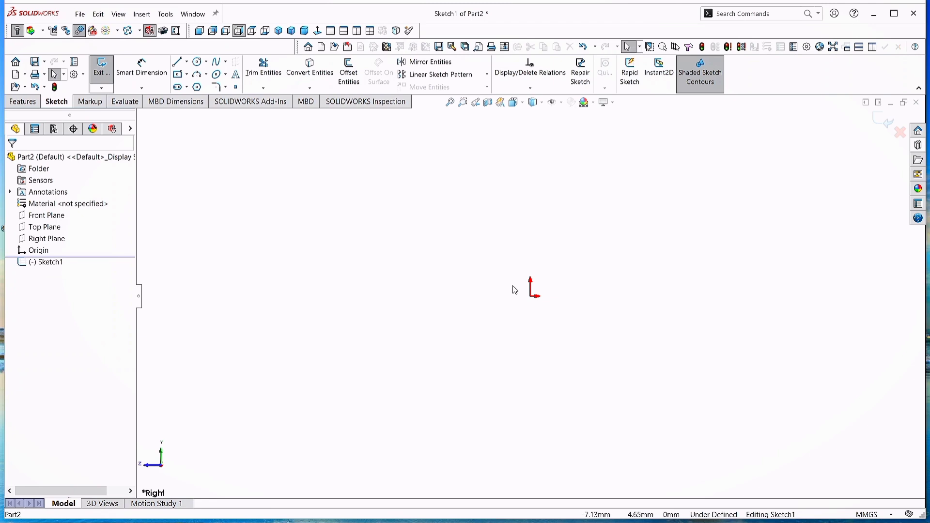
pyautogui.click(198, 63)
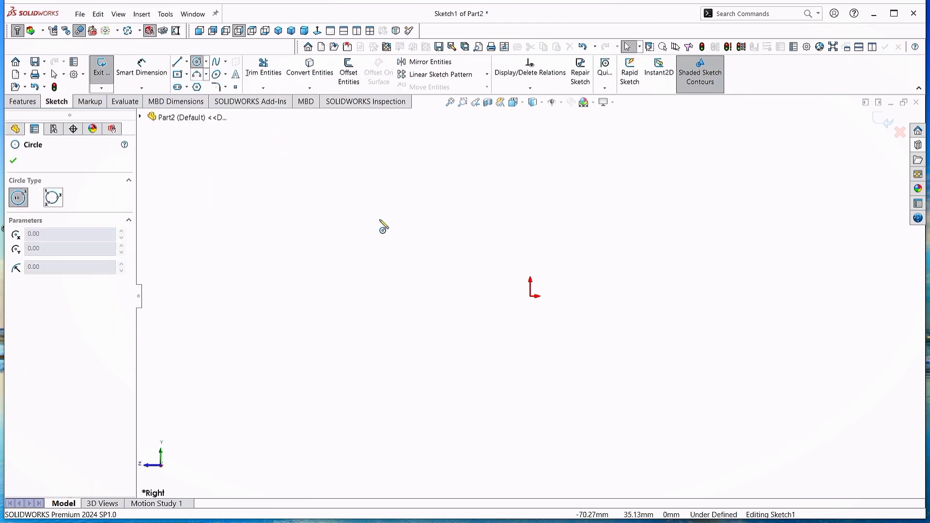
pyautogui.moveTo(530, 297); pyautogui.dragTo(588, 229)
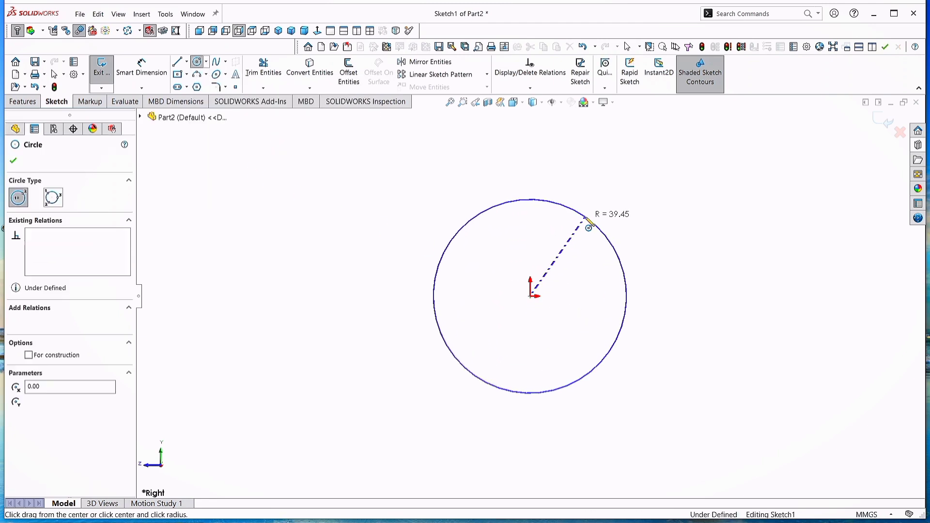
pyautogui.click(13, 161)
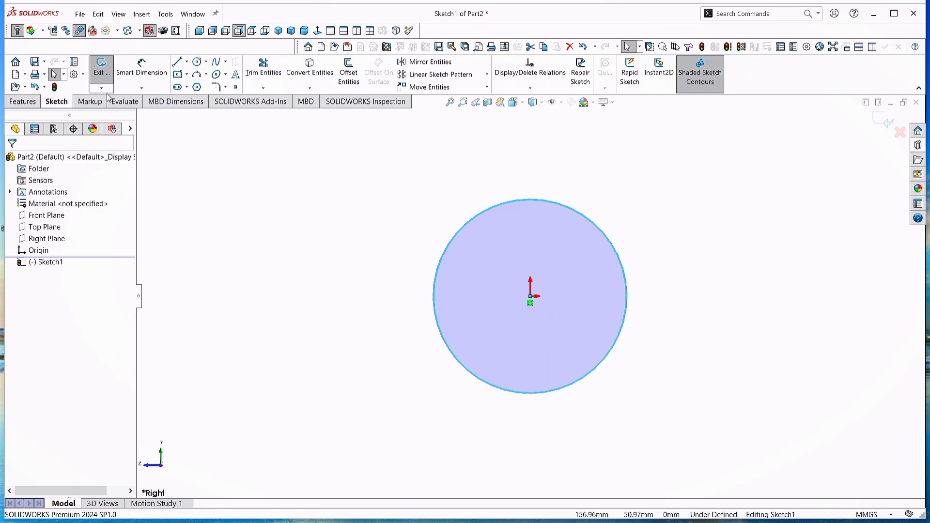
# Dimension the circle's diameter as 32 mm
pyautogui.click(142, 67)
pyautogui.click(446, 263)
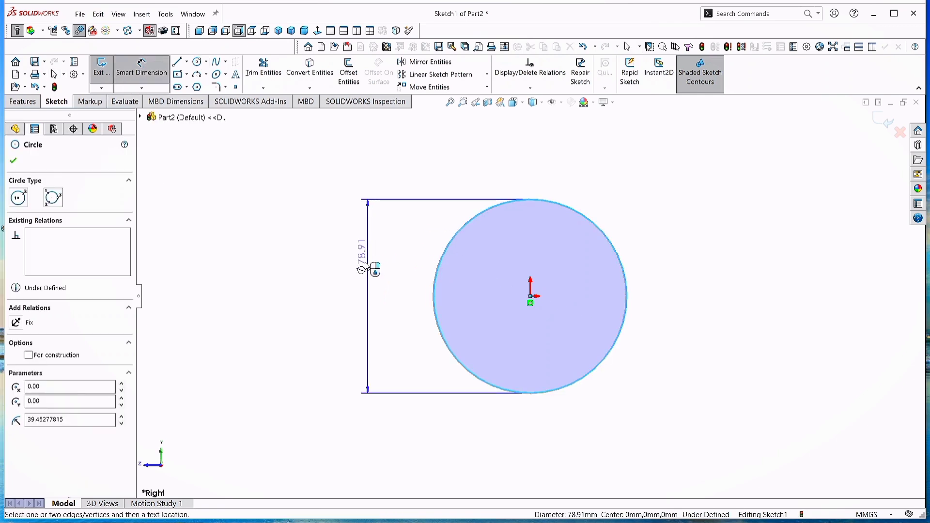
pyautogui.click(359, 279)
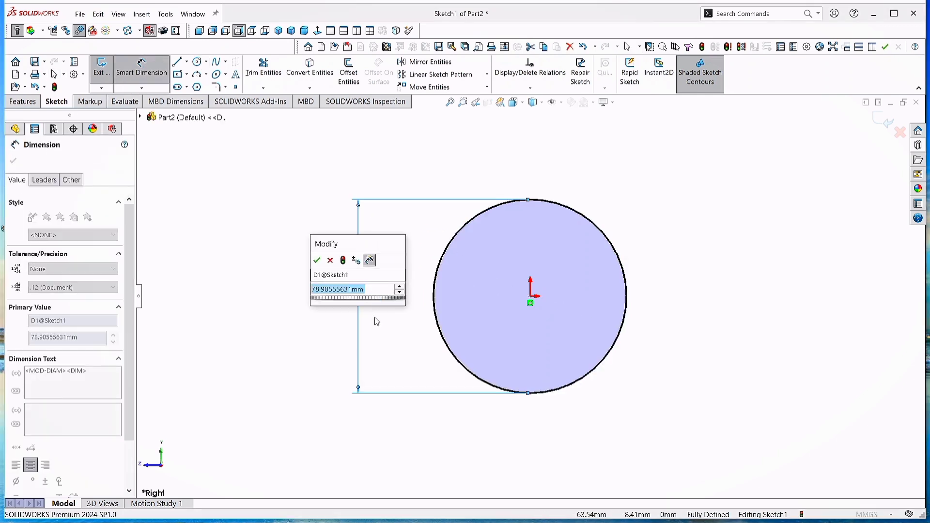
pyautogui.write('32')
pyautogui.press('Return')
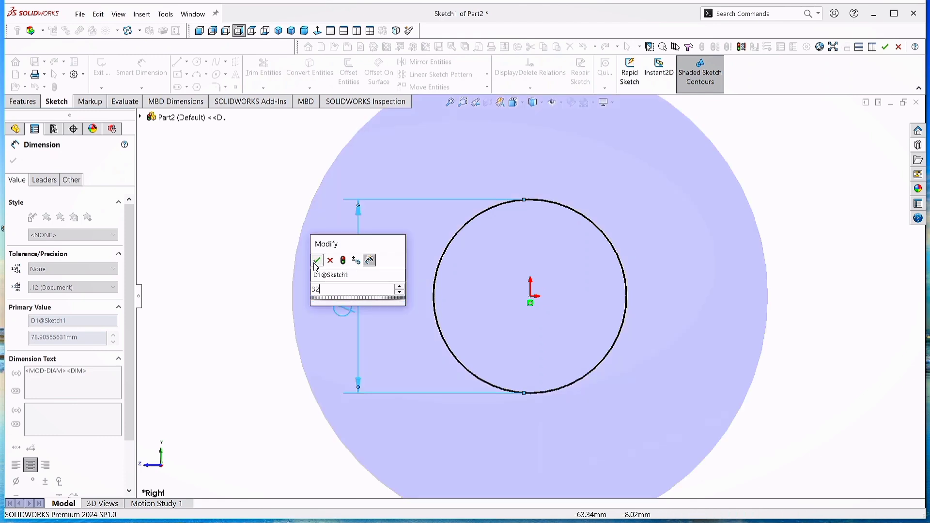
pyautogui.click(13, 161)
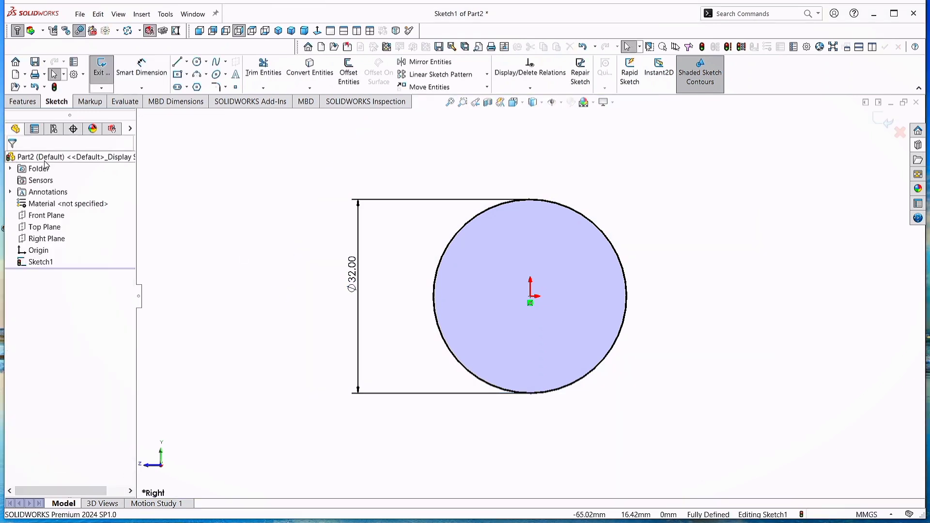
# Extrude the circle 15 mm as a boss with the Mid Plane end condition
pyautogui.click(23, 101)
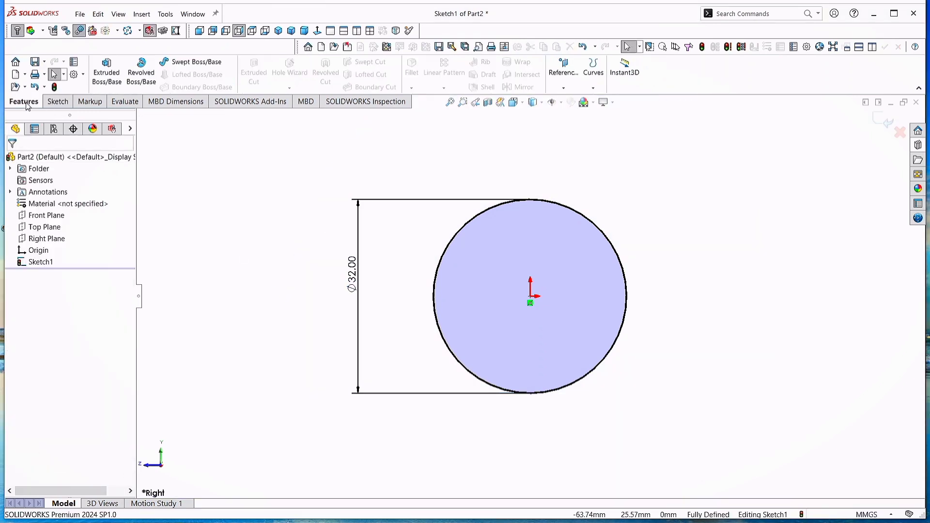
pyautogui.click(109, 73)
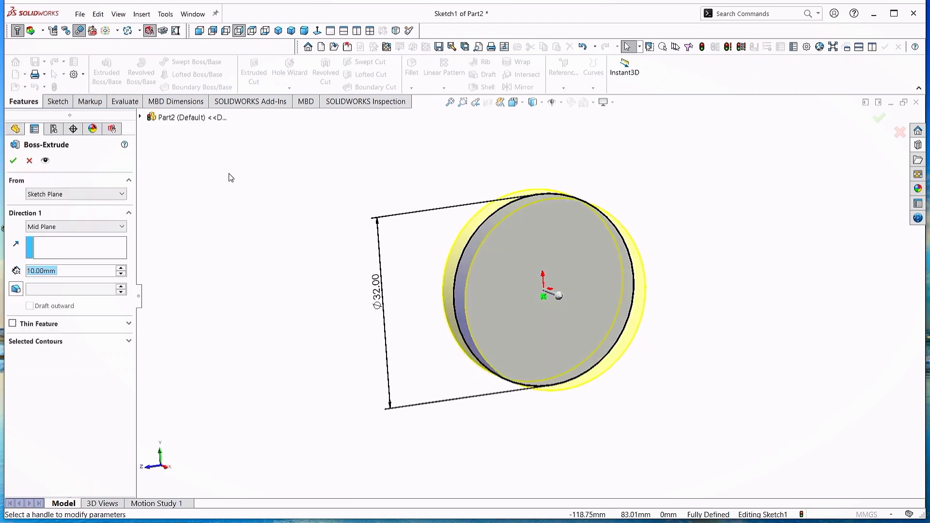
pyautogui.click(116, 227)
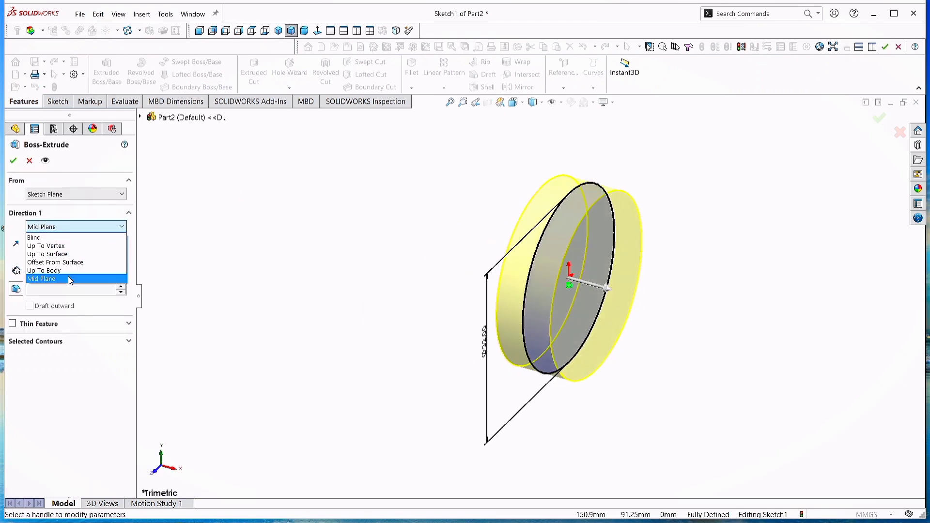
pyautogui.click(65, 274)
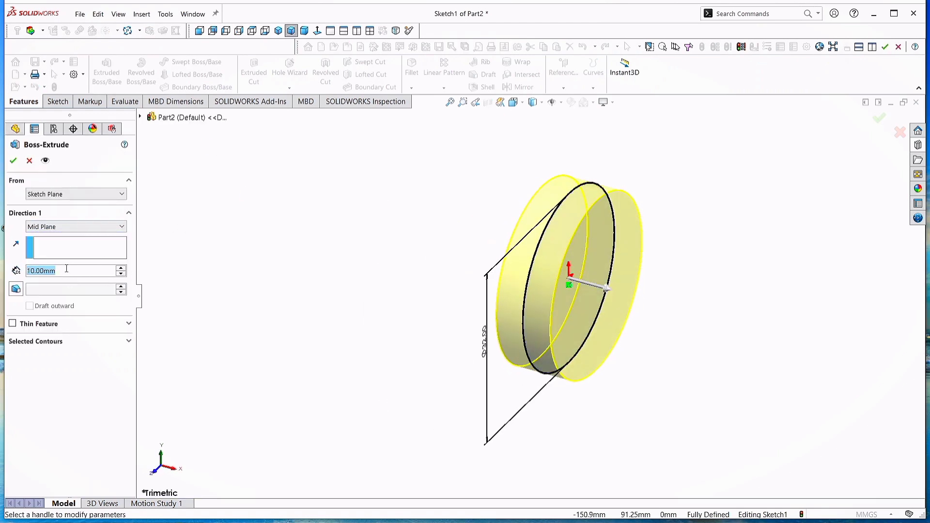
pyautogui.write('15')
pyautogui.press('Return')
pyautogui.click(13, 160)
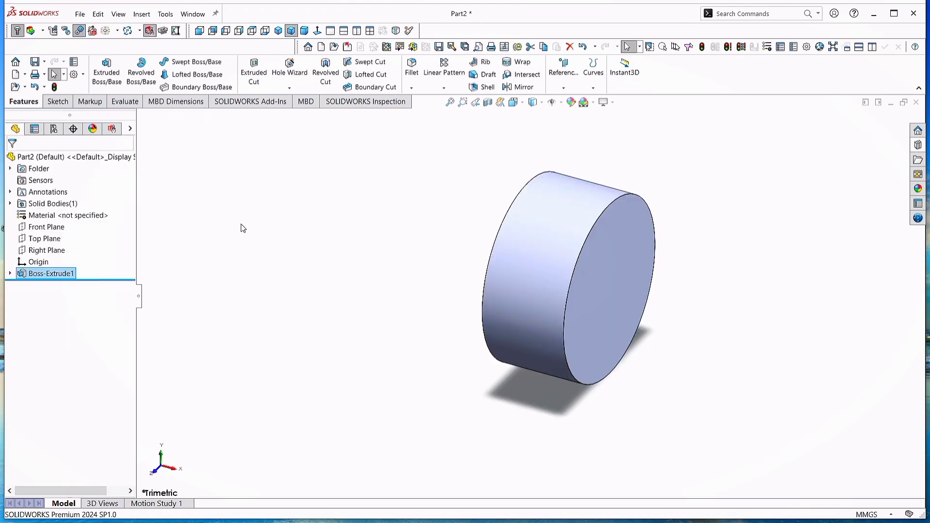
# Start a sketch on the cylinder's flat end face and draw a circle of about 10.5 mm diameter centred on the origin
pyautogui.rightClick(618, 262)
pyautogui.click(642, 248)
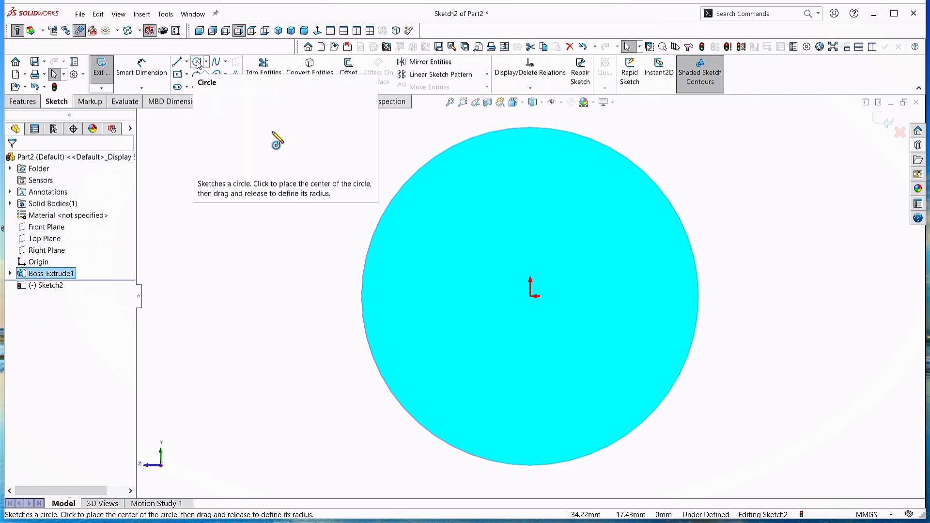
pyautogui.click(197, 61)
pyautogui.moveTo(531, 297); pyautogui.dragTo(586, 296)
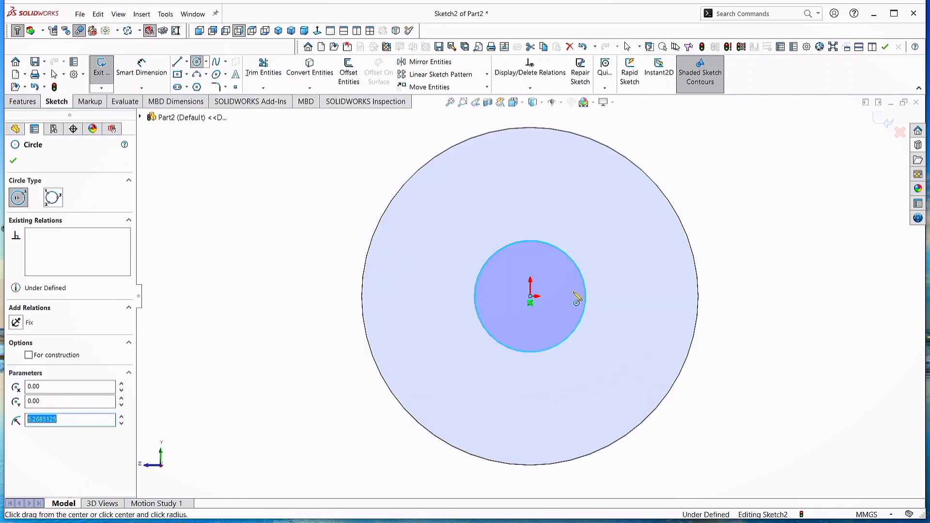
pyautogui.click(13, 161)
# Dimension the bore circle's diameter as 10 mm
pyautogui.click(142, 68)
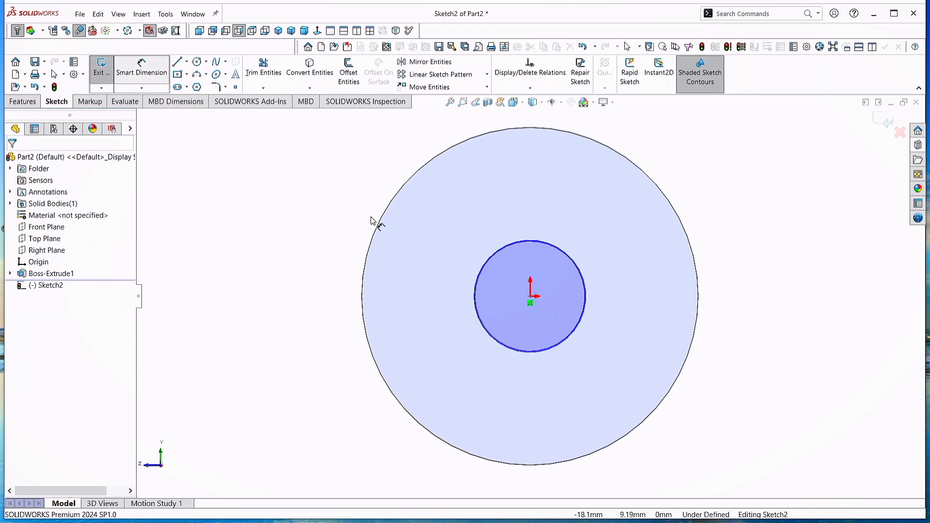
pyautogui.click(475, 302)
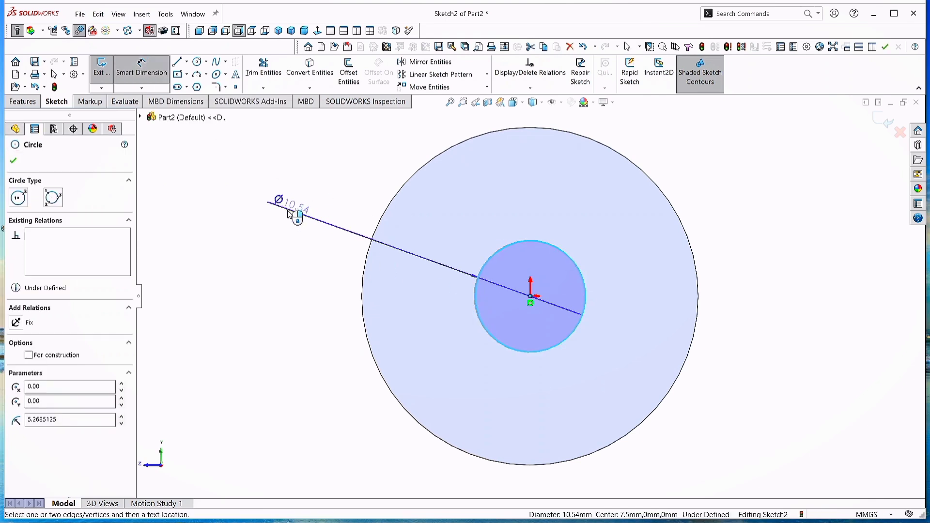
pyautogui.click(296, 213)
pyautogui.write('10')
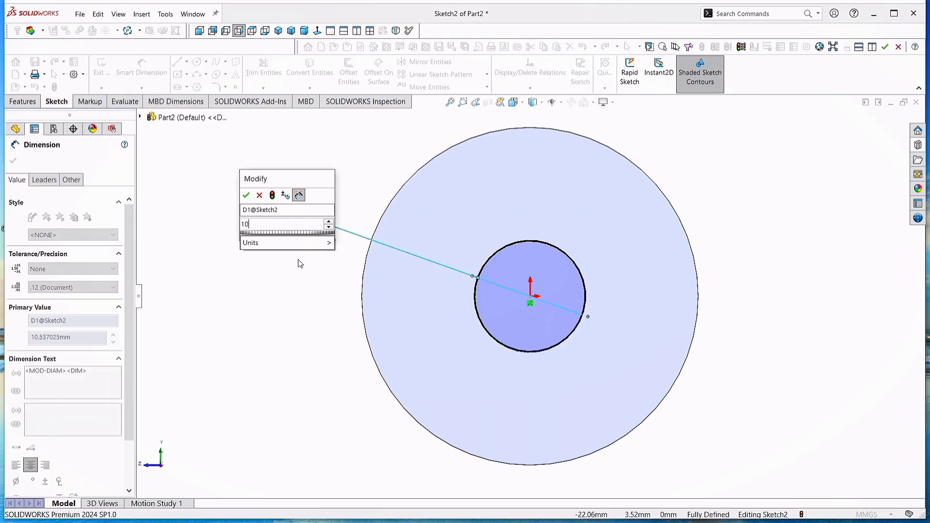
pyautogui.click(246, 195)
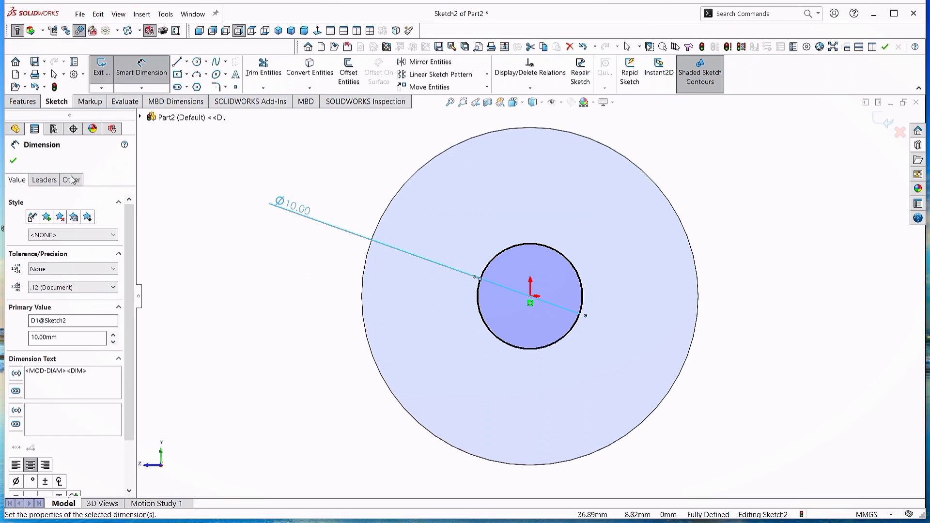
pyautogui.click(13, 161)
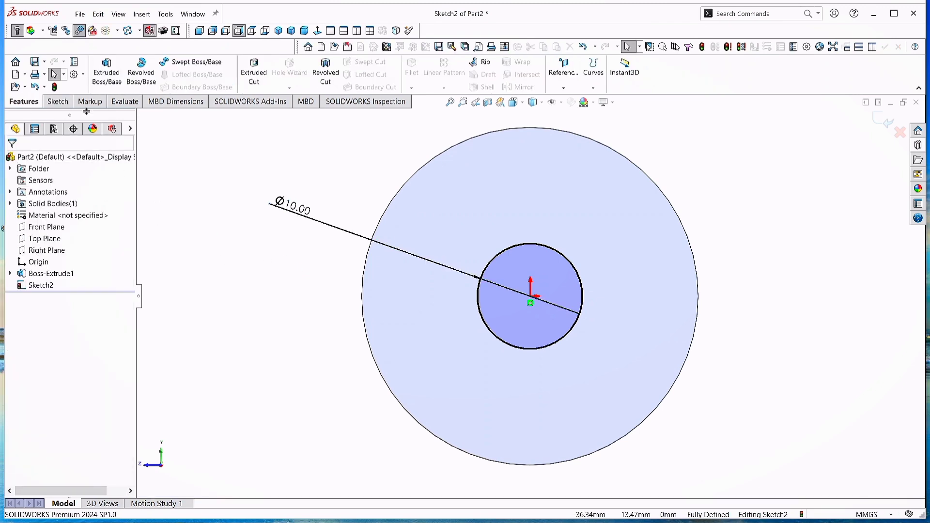
# Sketch a center rectangle about 3.7 by 2.7 mm, centred on the bore circle's uppermost point
pyautogui.click(65, 104)
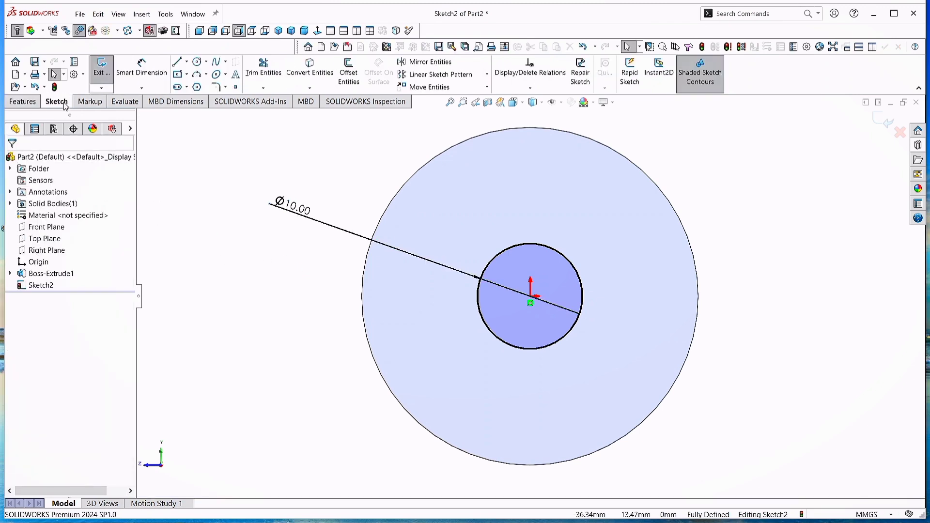
pyautogui.click(188, 76)
pyautogui.click(210, 97)
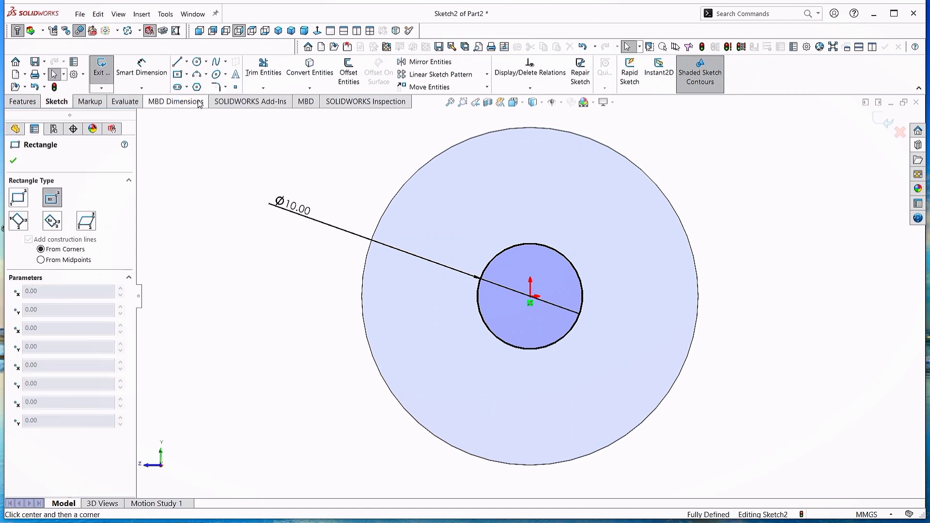
pyautogui.click(550, 298)
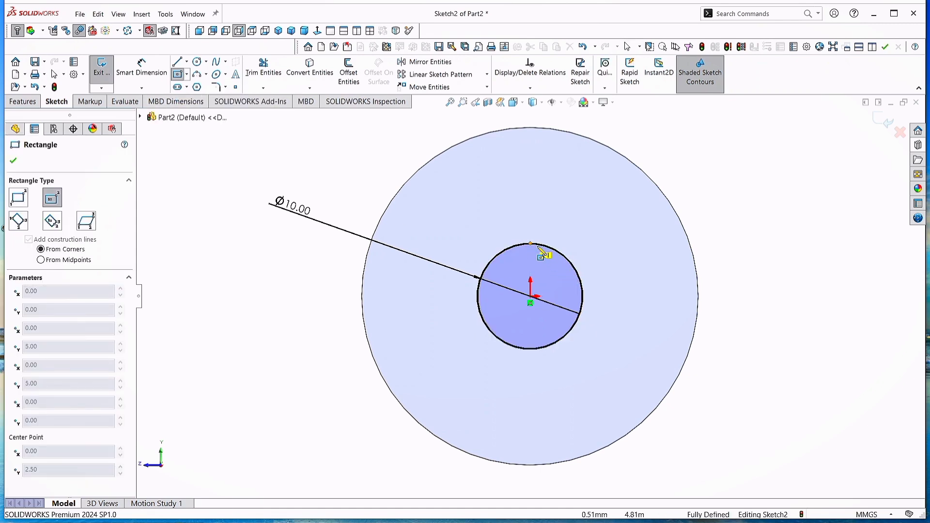
pyautogui.click(538, 247)
pyautogui.click(551, 257)
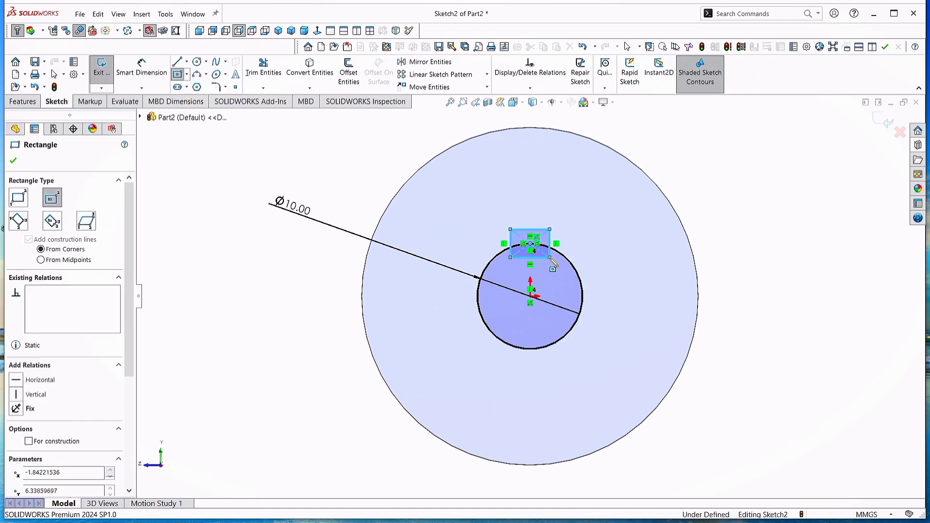
pyautogui.click(14, 161)
# Dimension the keyway rectangle's width and height as 2 mm each
pyautogui.click(142, 67)
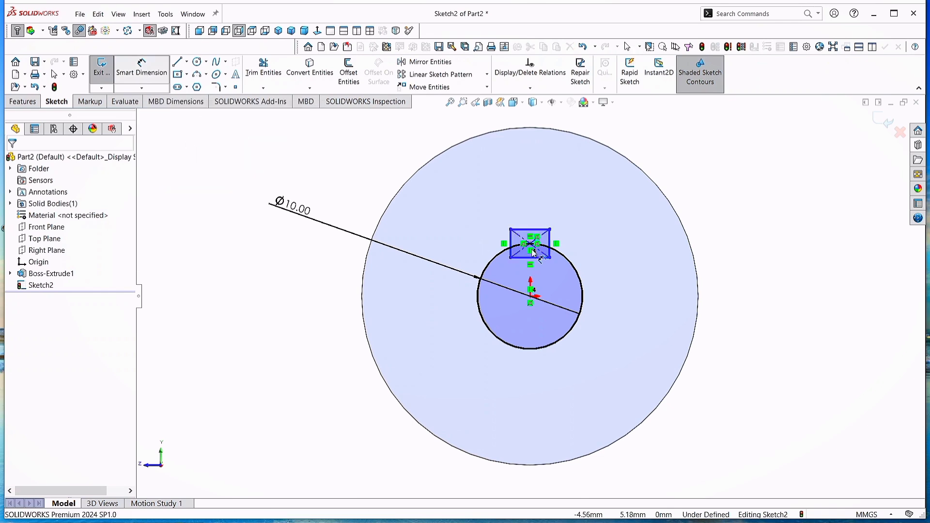
pyautogui.click(537, 231)
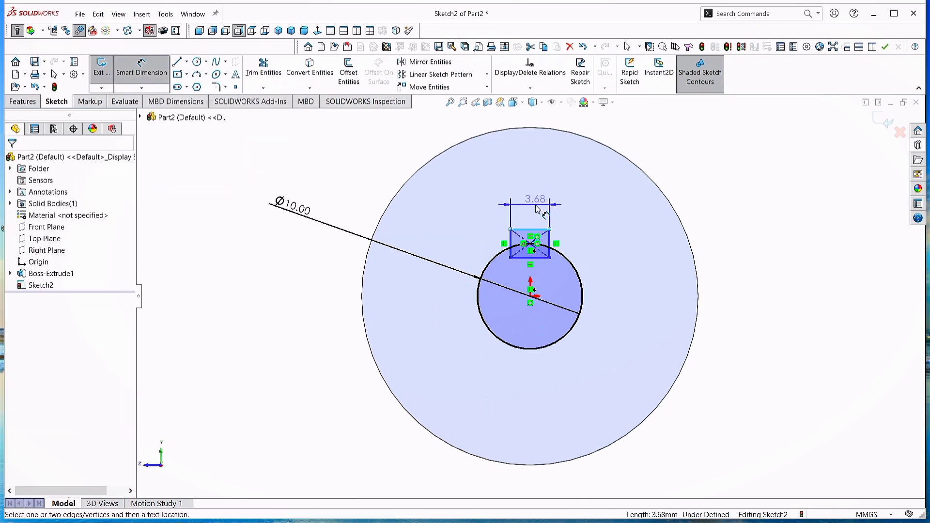
pyautogui.click(538, 209)
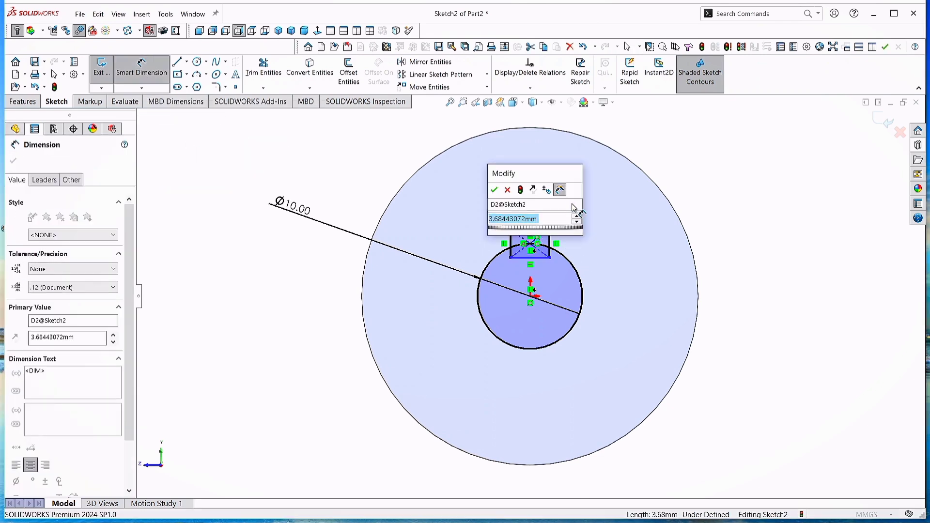
pyautogui.click(494, 189)
pyautogui.click(541, 249)
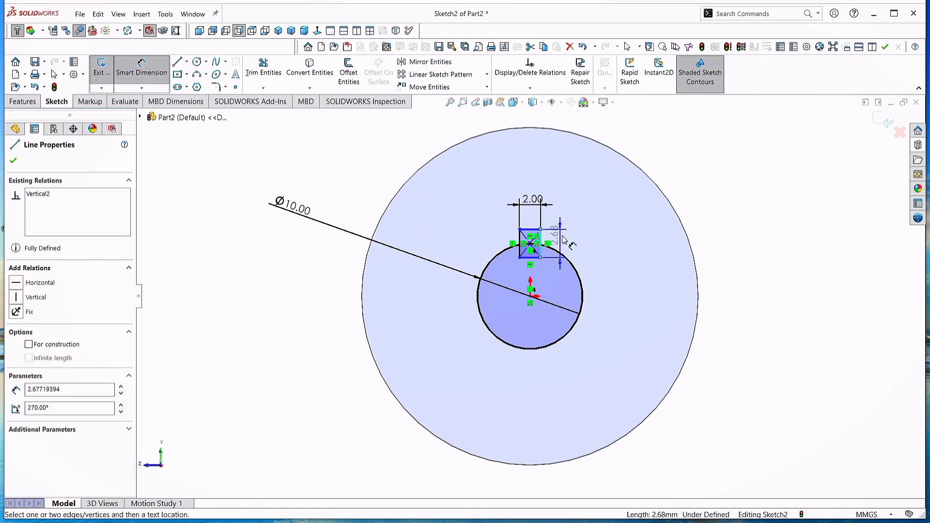
pyautogui.click(571, 241)
pyautogui.write('2')
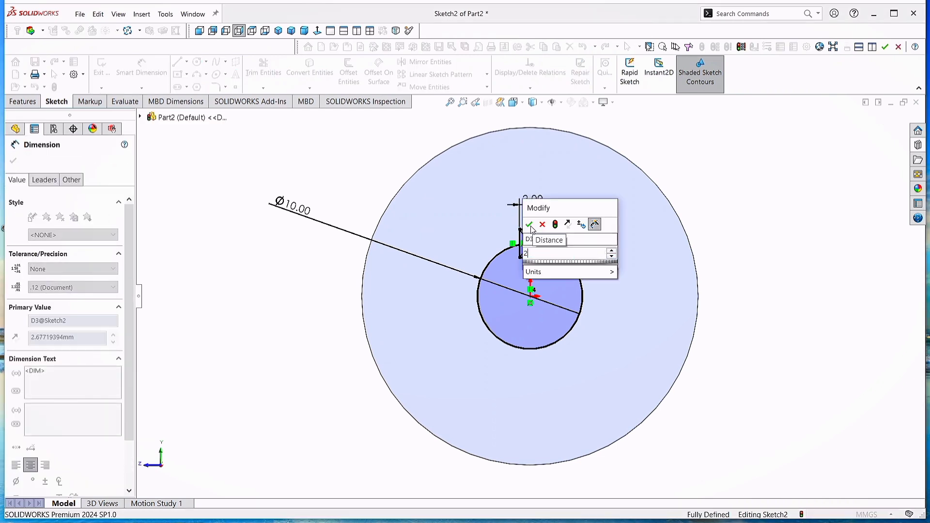
pyautogui.press('Return')
pyautogui.scroll(-4, 537, 255)
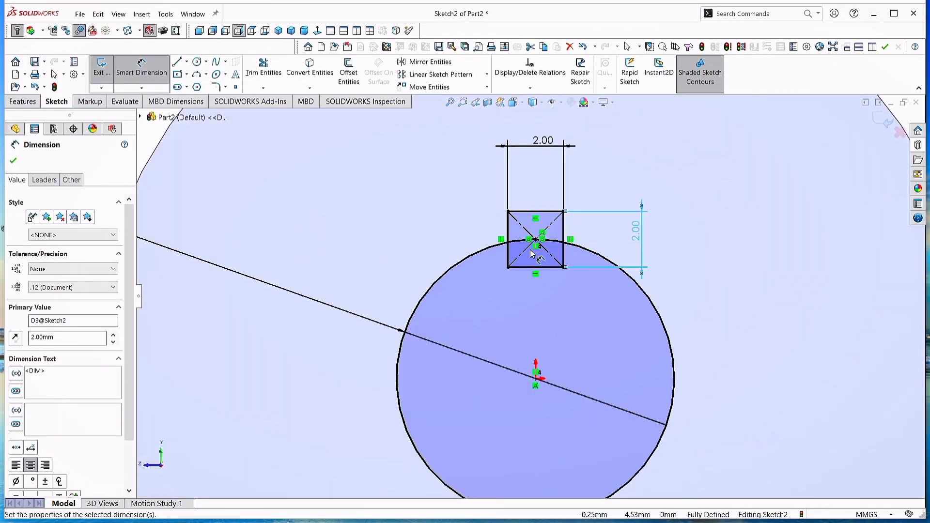
pyautogui.click(13, 160)
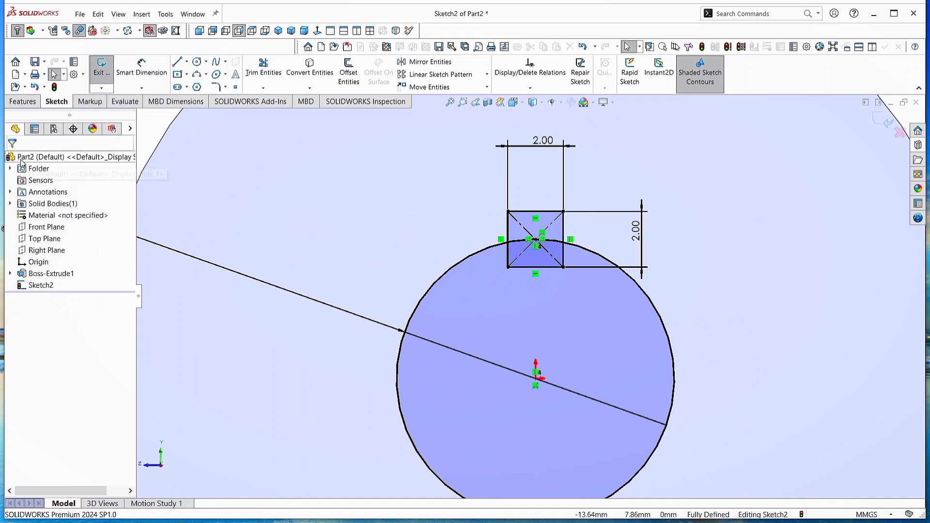
# Trim the keyway rectangle's lower portion and the bore arc inside it, leaving one continuous bore-and-keyway outline
pyautogui.click(264, 71)
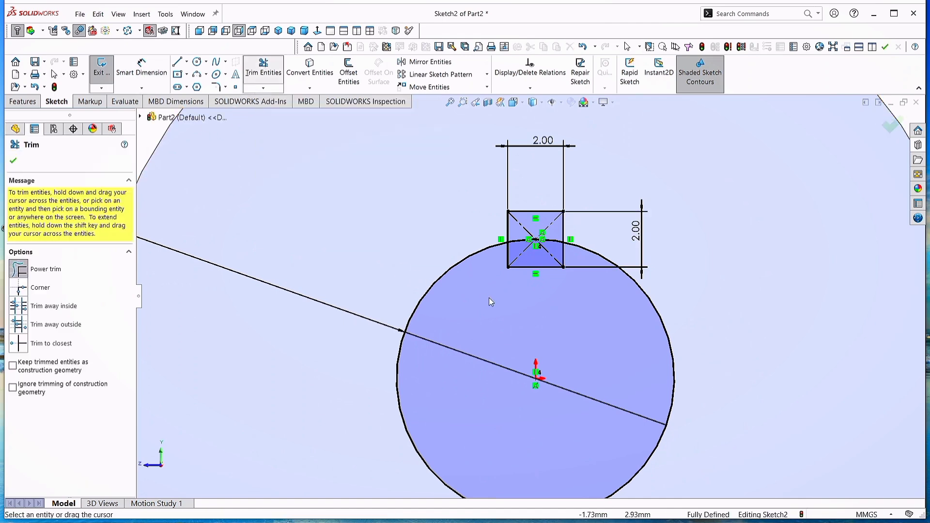
pyautogui.moveTo(497, 269)
pyautogui.mouseDown()
pyautogui.moveTo(566, 251)
pyautogui.moveTo(521, 257)
pyautogui.mouseUp()
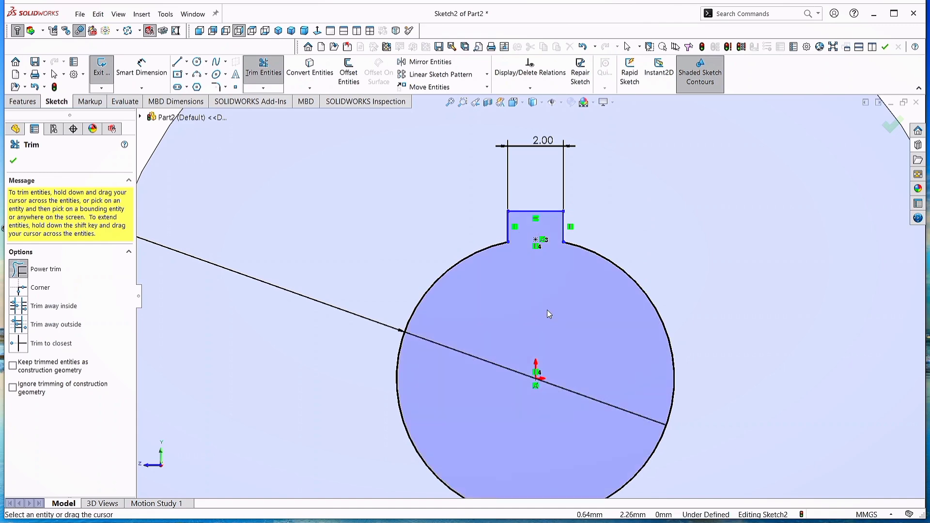
pyautogui.click(13, 161)
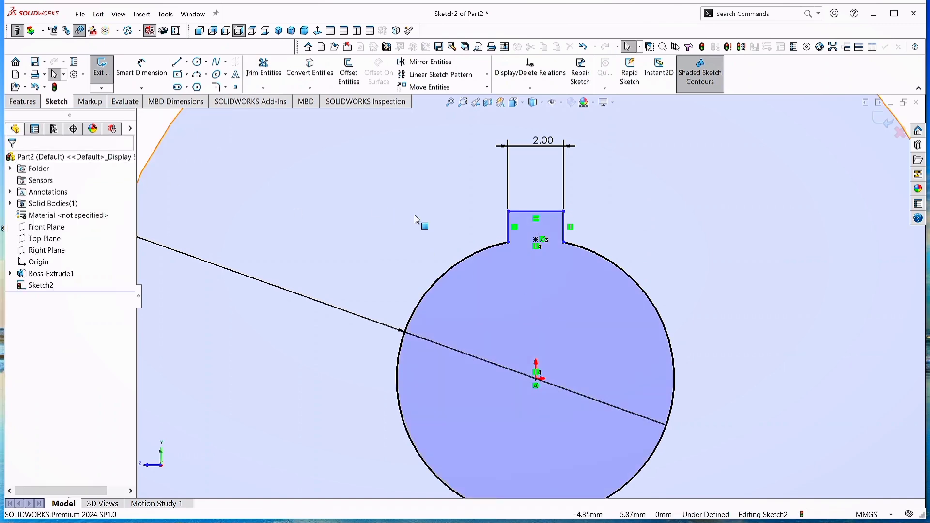
# Extrude-cut the bore-and-keyway profile through the cylinder with the Through All end condition
pyautogui.click(291, 31)
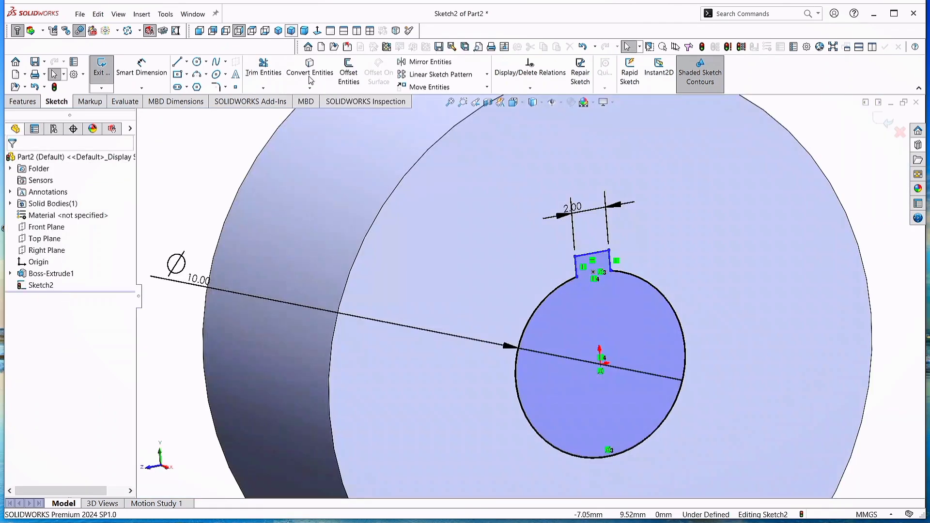
pyautogui.click(28, 103)
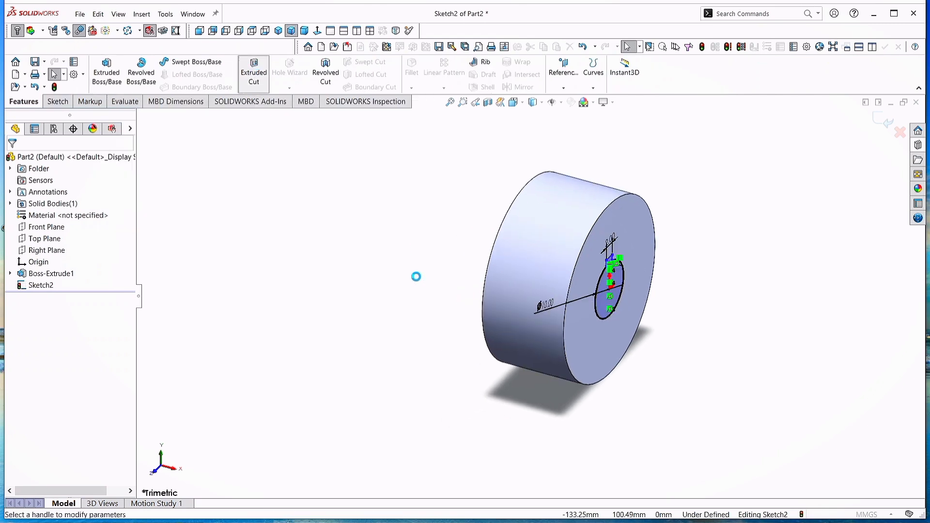
pyautogui.click(125, 229)
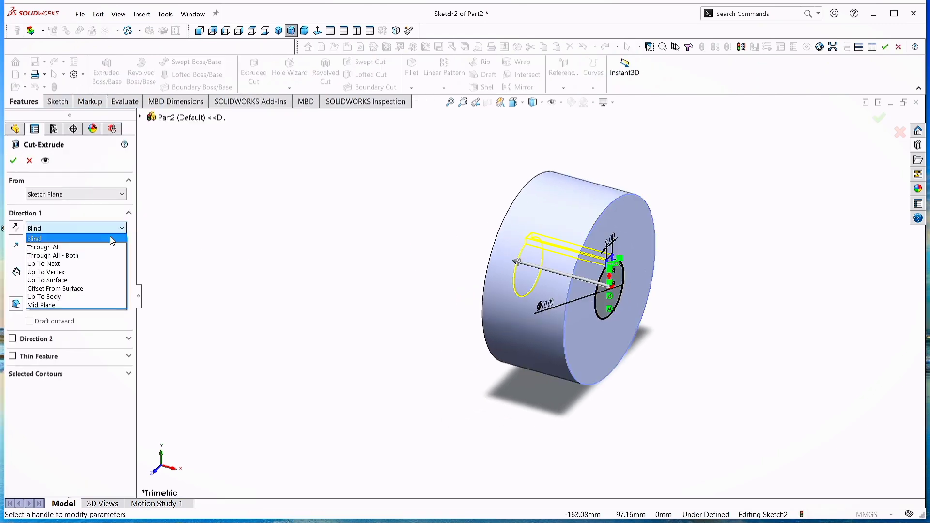
pyautogui.click(95, 249)
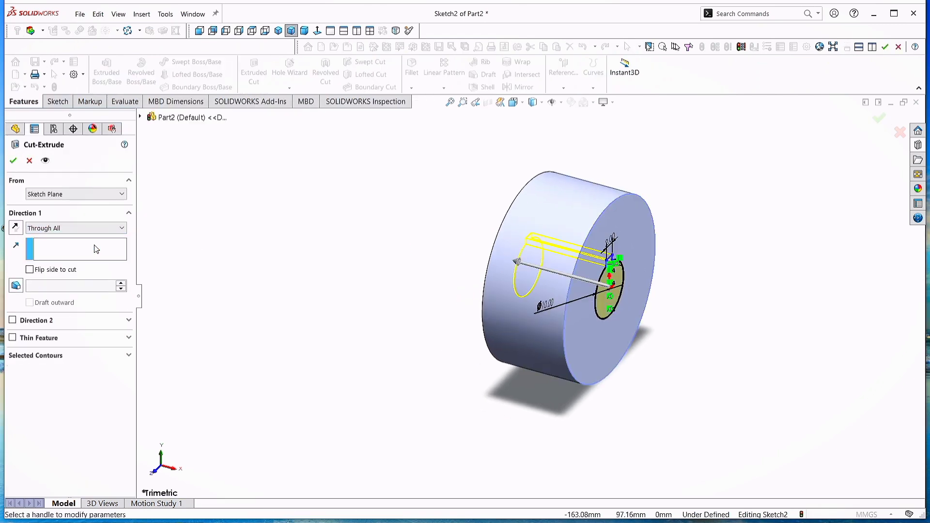
pyautogui.click(14, 161)
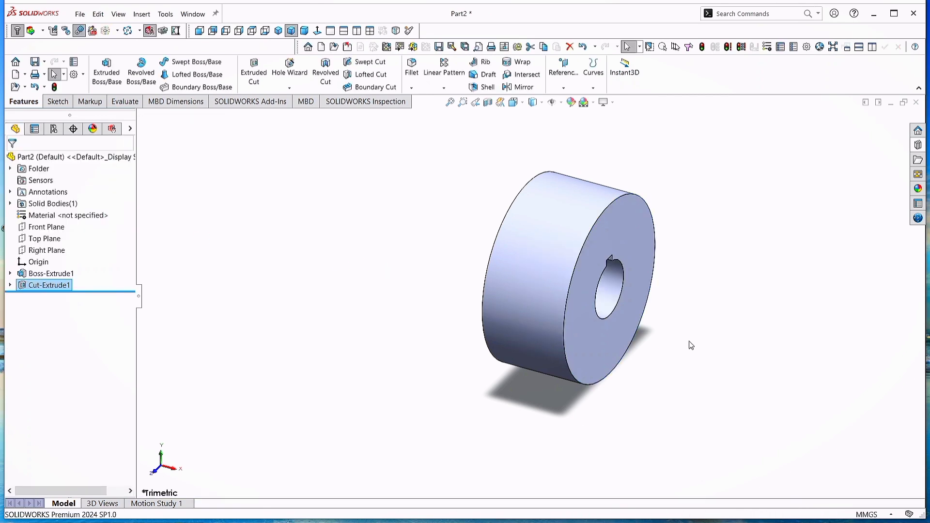
# Start a sketch on the cylinder's flat end face and draw two origin-centred circles of about 18.6 mm and 26.75 mm diameter
pyautogui.scroll(-2, 686, 338)
pyautogui.scroll(1, 681, 330)
pyautogui.moveTo(682, 329); pyautogui.dragTo(630, 281, button='middle')
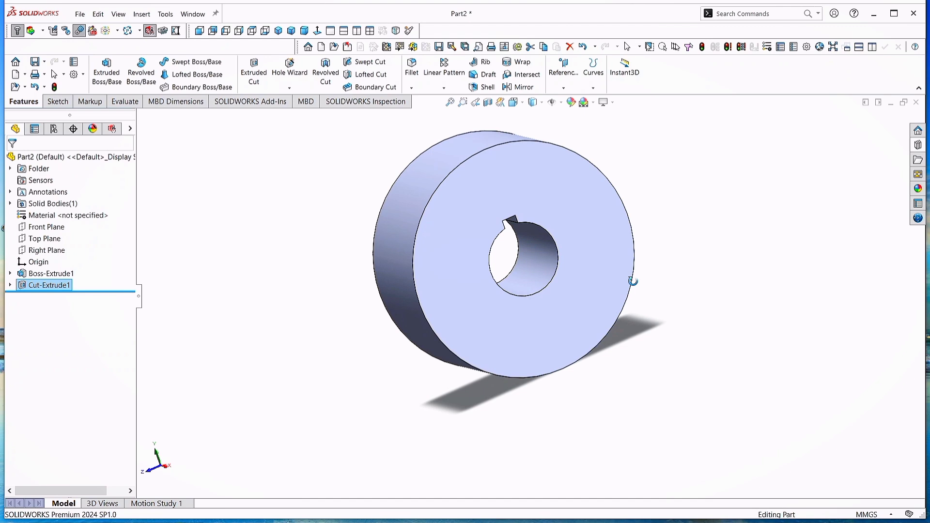
pyautogui.rightClick(506, 184)
pyautogui.click(529, 166)
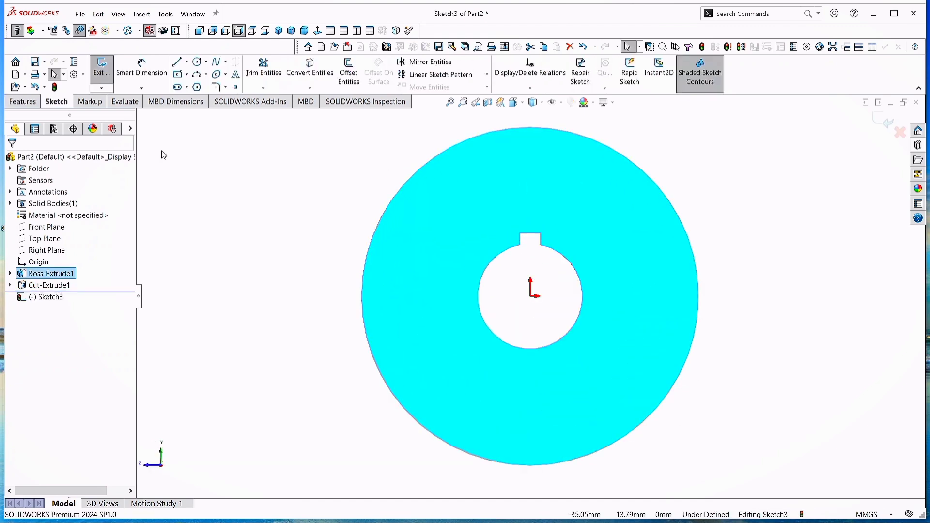
pyautogui.click(197, 62)
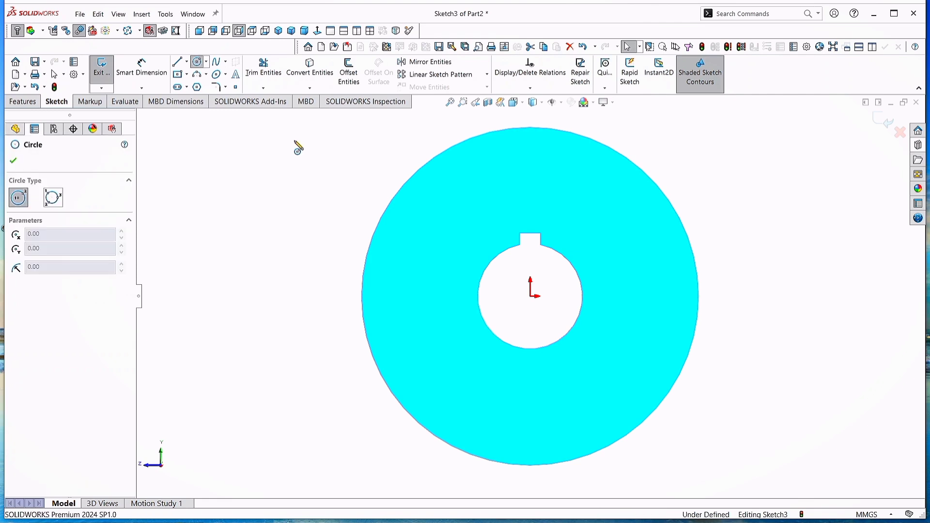
pyautogui.moveTo(529, 298); pyautogui.dragTo(627, 282)
pyautogui.moveTo(531, 297); pyautogui.dragTo(665, 259)
pyautogui.press('Escape')
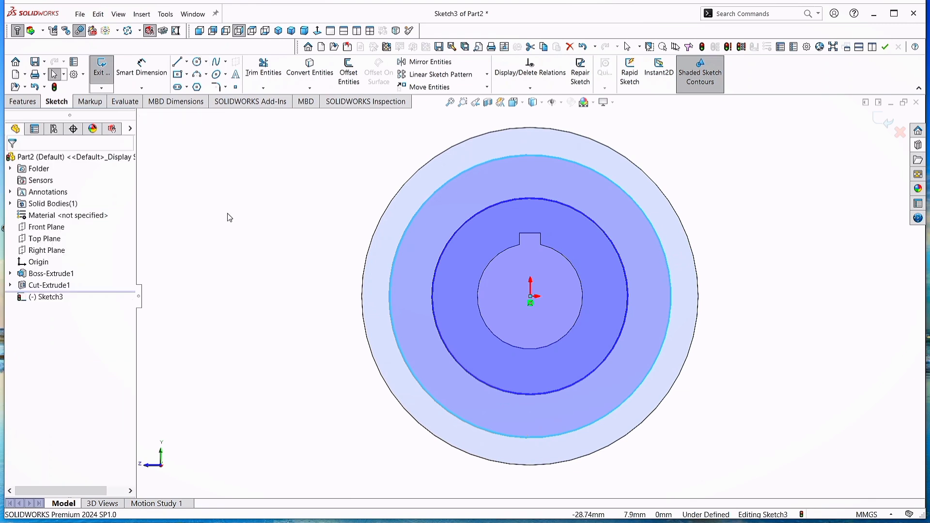
# Dimension the larger sketched circle's diameter as 25 mm
pyautogui.click(144, 73)
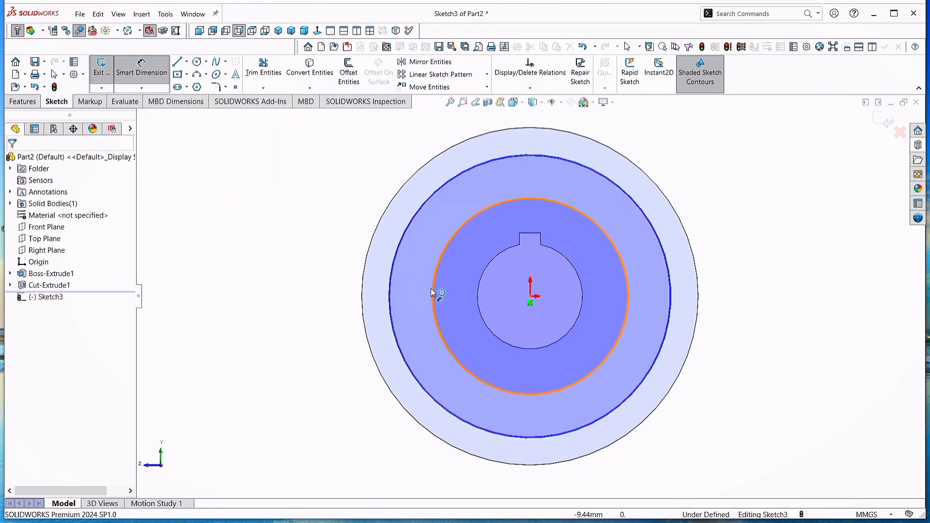
pyautogui.click(390, 296)
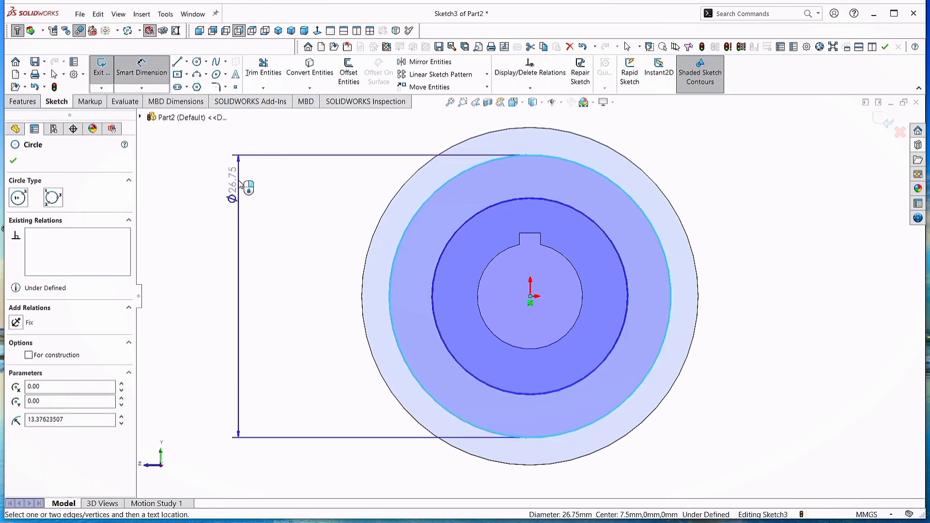
pyautogui.click(223, 259)
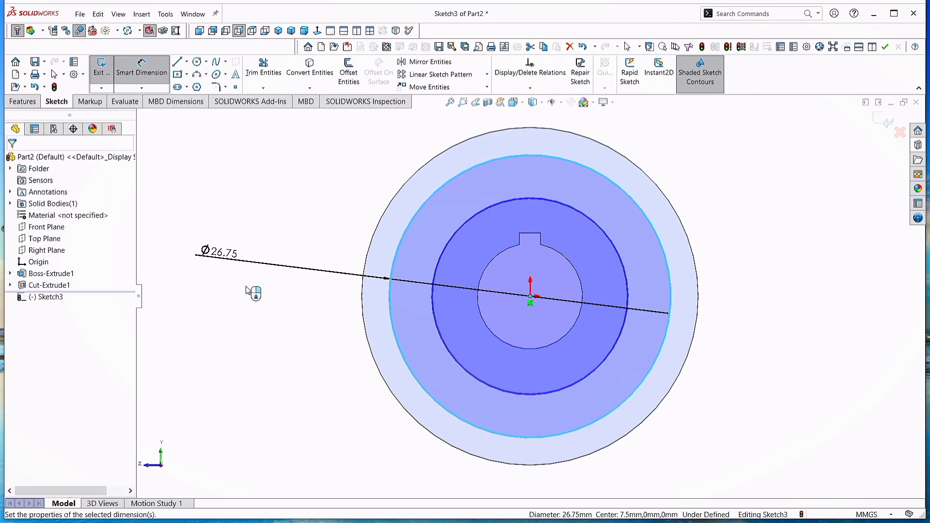
pyautogui.write('25')
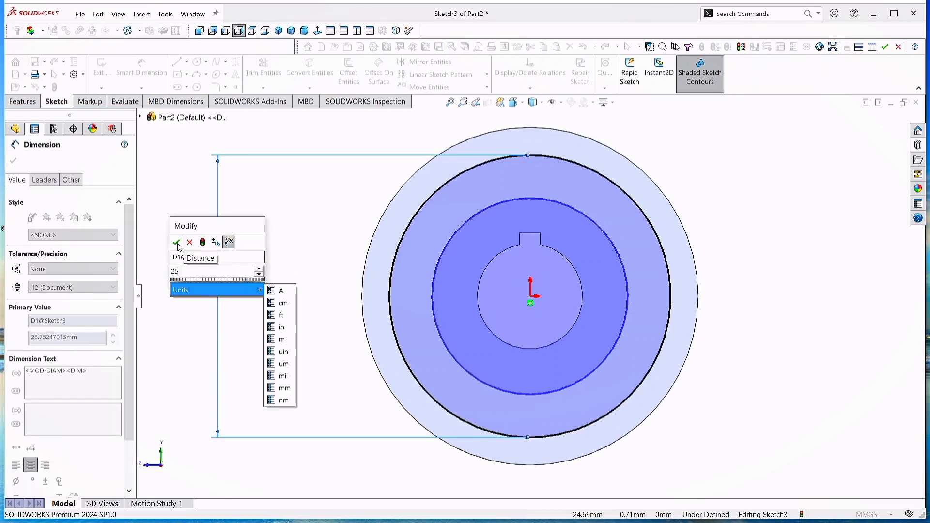
pyautogui.press('Return')
# Dimension the smaller sketched circle's diameter as 15 mm
pyautogui.click(432, 306)
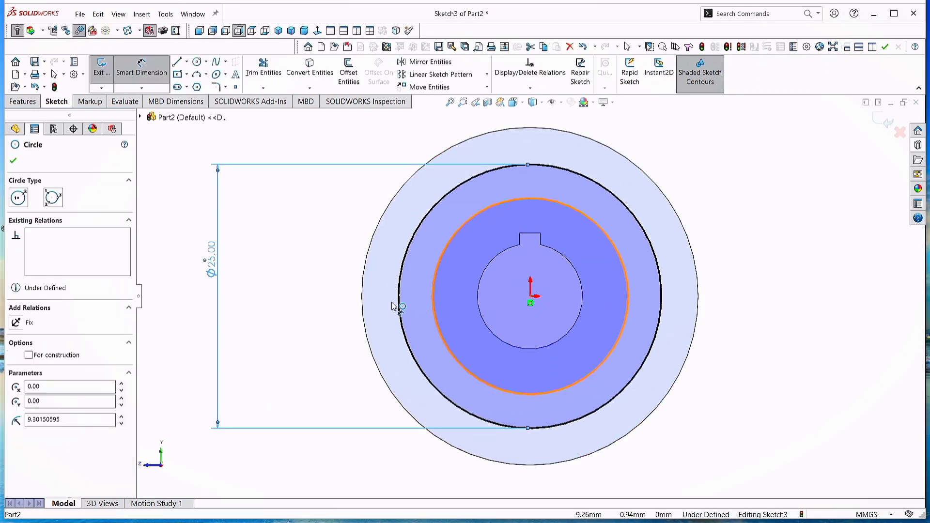
pyautogui.click(295, 349)
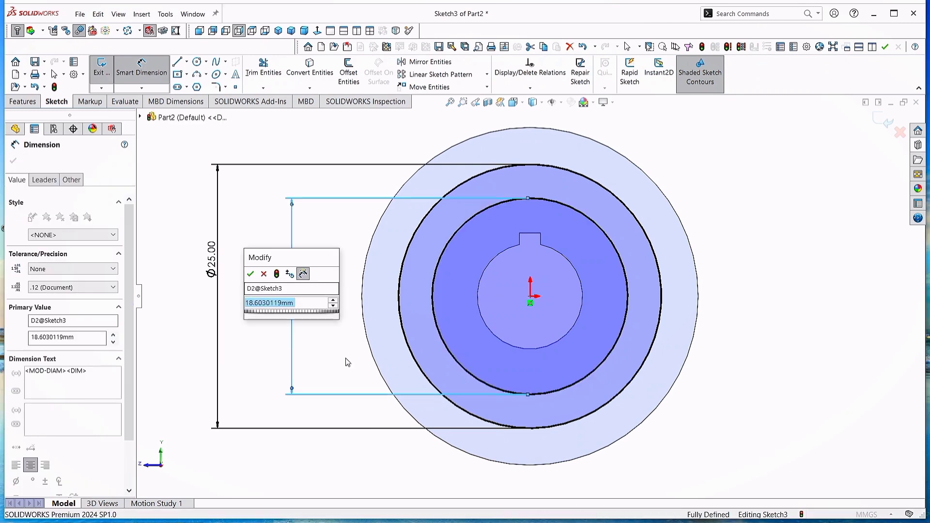
pyautogui.write('15')
pyautogui.press('Return')
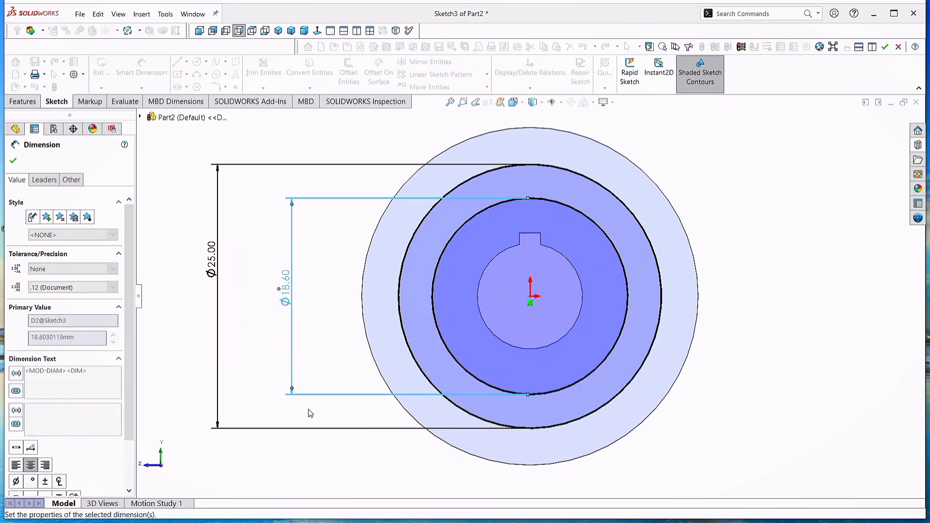
pyautogui.click(13, 160)
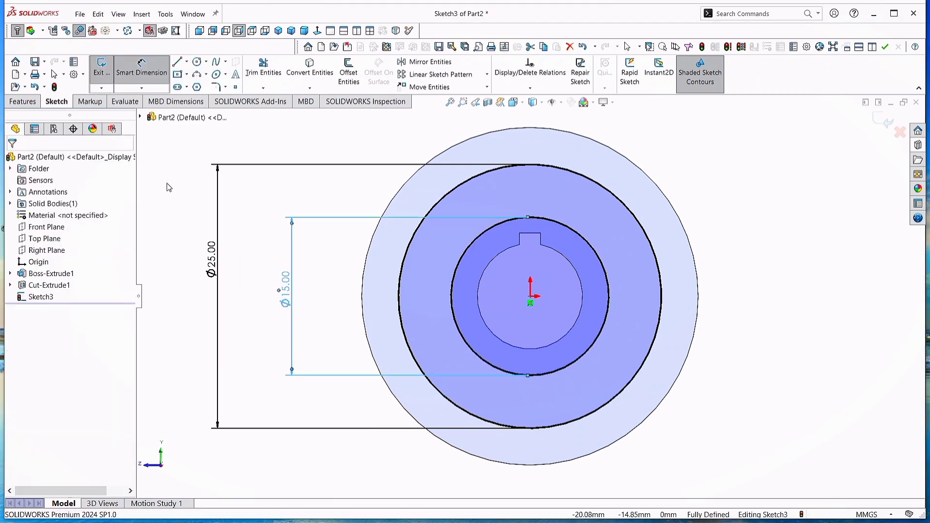
# Extrude-cut the ring between the two circles as a blind recess 3 mm deep
pyautogui.click(20, 102)
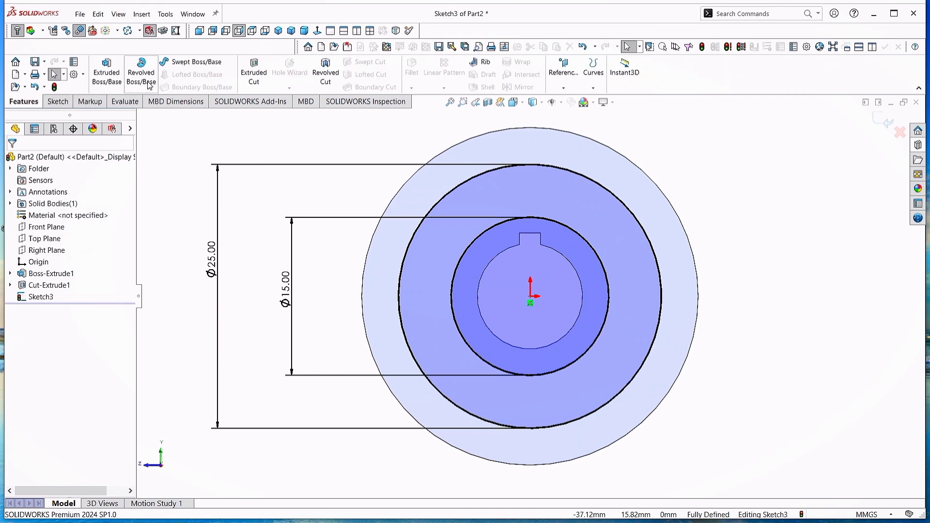
pyautogui.click(257, 71)
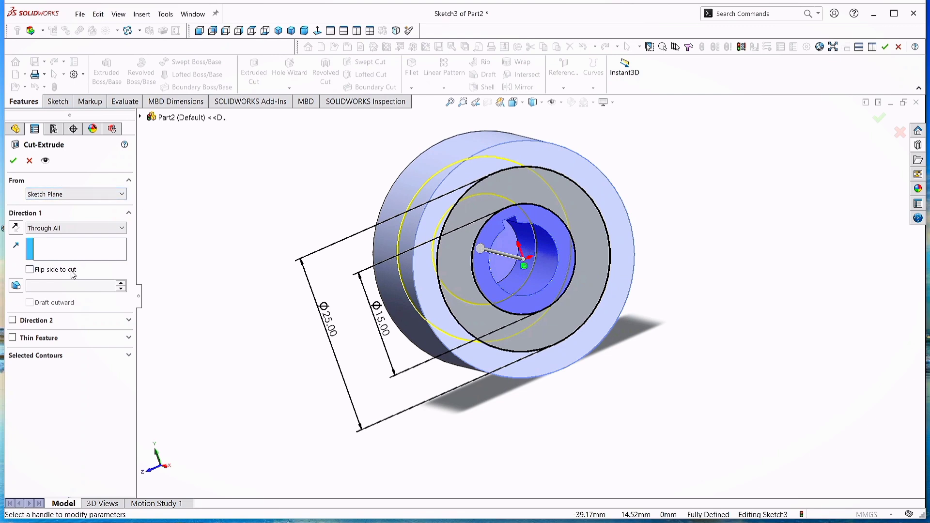
pyautogui.click(122, 229)
pyautogui.click(89, 235)
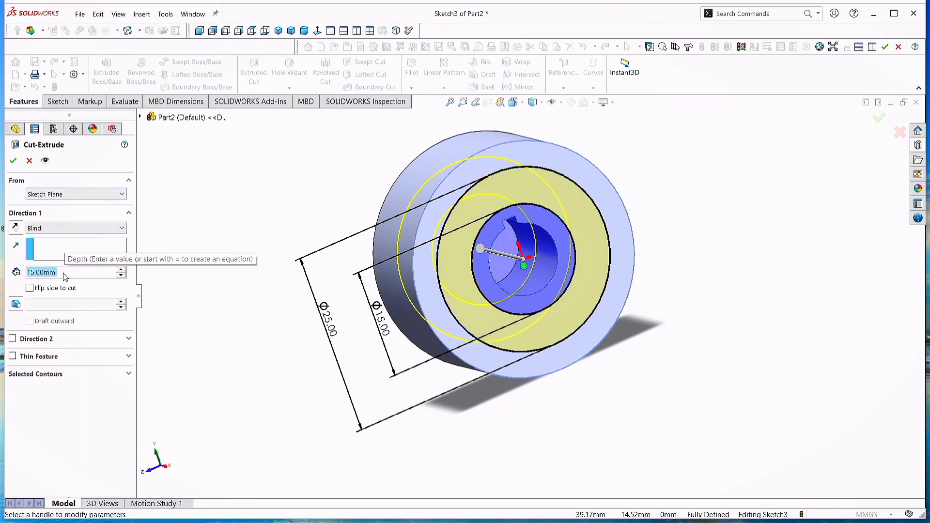
pyautogui.write('3')
pyautogui.press('Return')
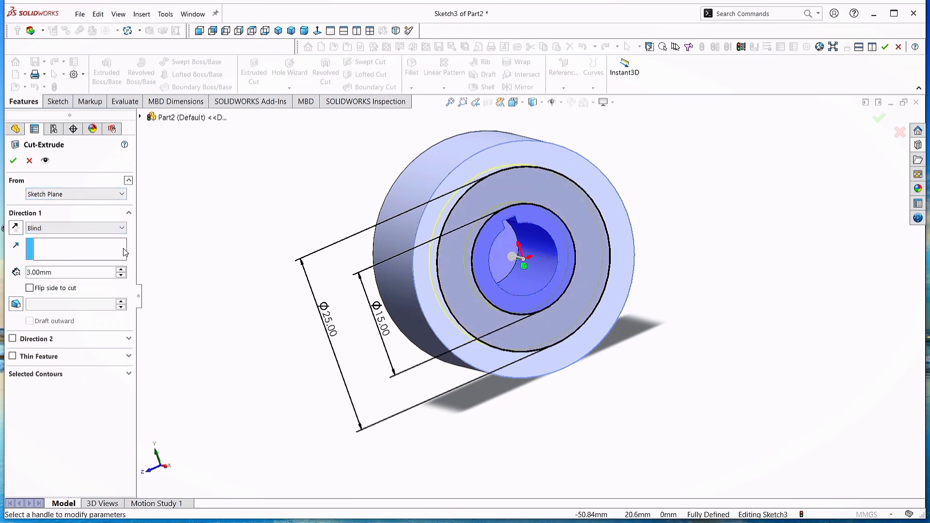
pyautogui.click(13, 163)
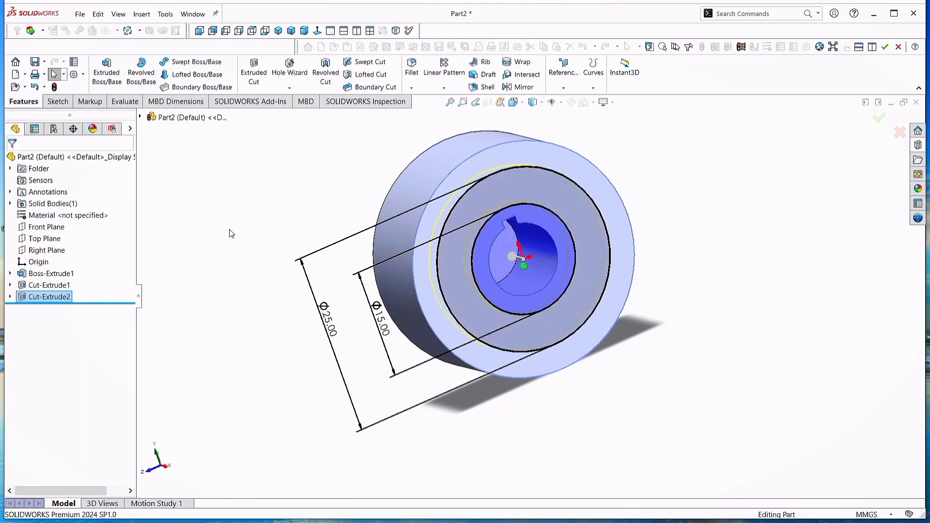
# Mirror the ring-shaped recess cut about the Right Plane onto the blank's opposite side
pyautogui.click(304, 31)
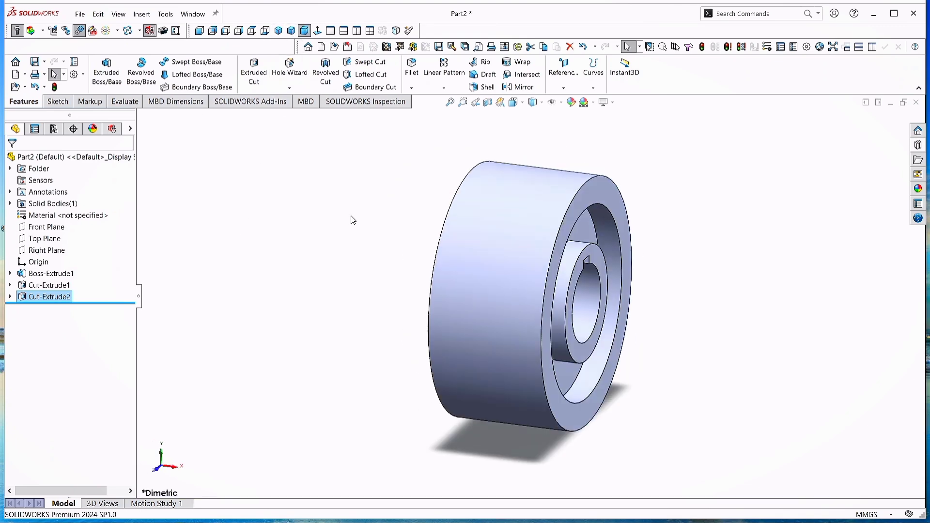
pyautogui.moveTo(562, 230); pyautogui.dragTo(523, 250, button='middle')
pyautogui.click(59, 296)
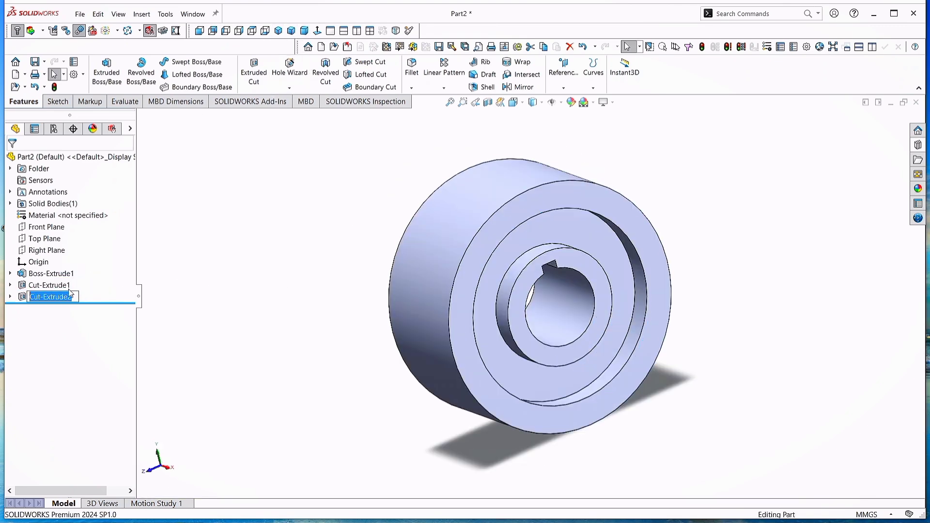
pyautogui.click(54, 296)
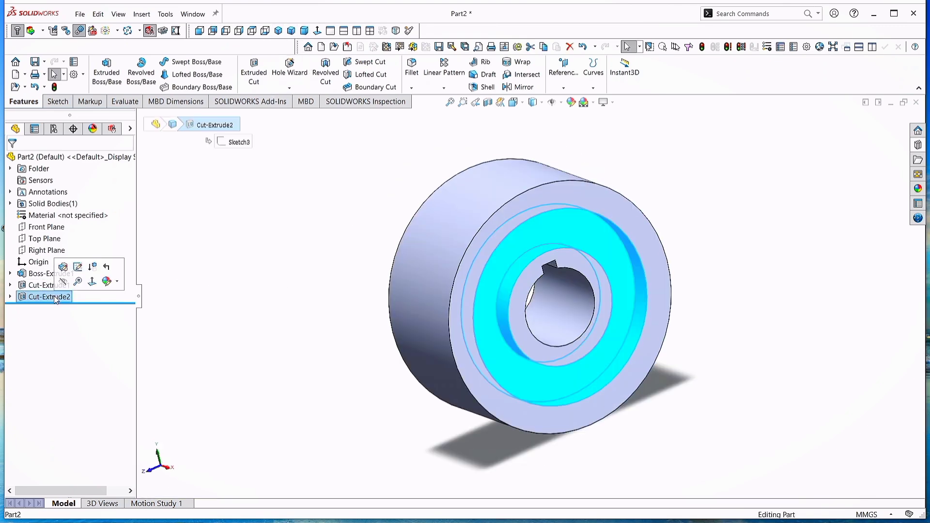
pyautogui.click(521, 87)
pyautogui.click(140, 117)
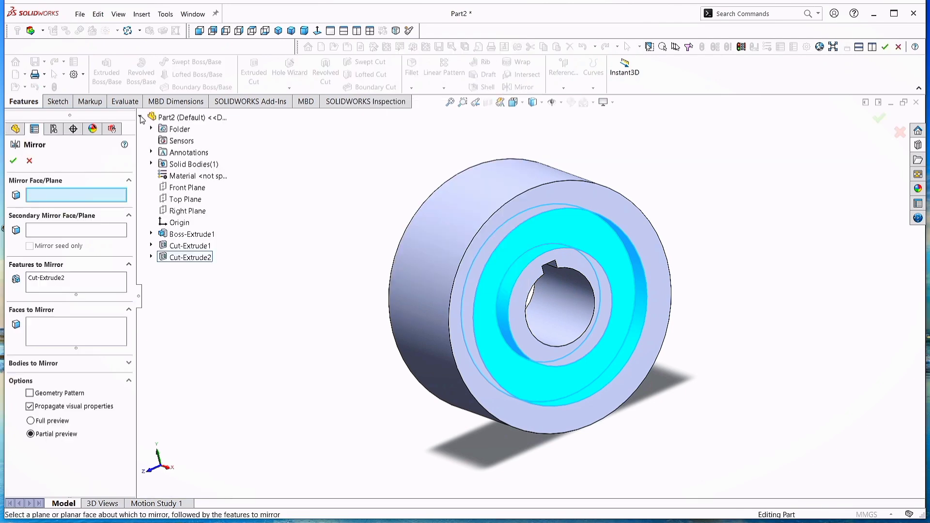
pyautogui.click(188, 210)
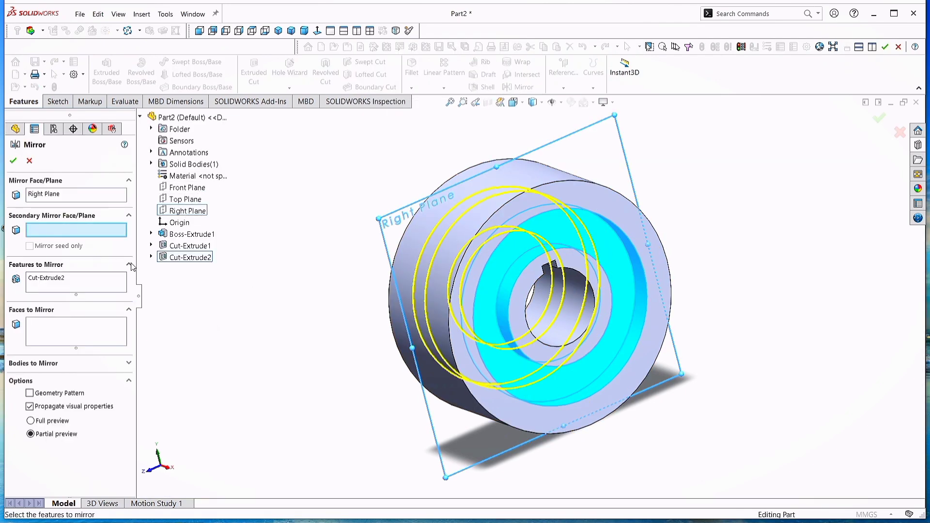
pyautogui.click(13, 161)
# Start a sketch on the blank's outer ring-shaped side face
pyautogui.moveTo(357, 367); pyautogui.dragTo(677, 305, button='middle')
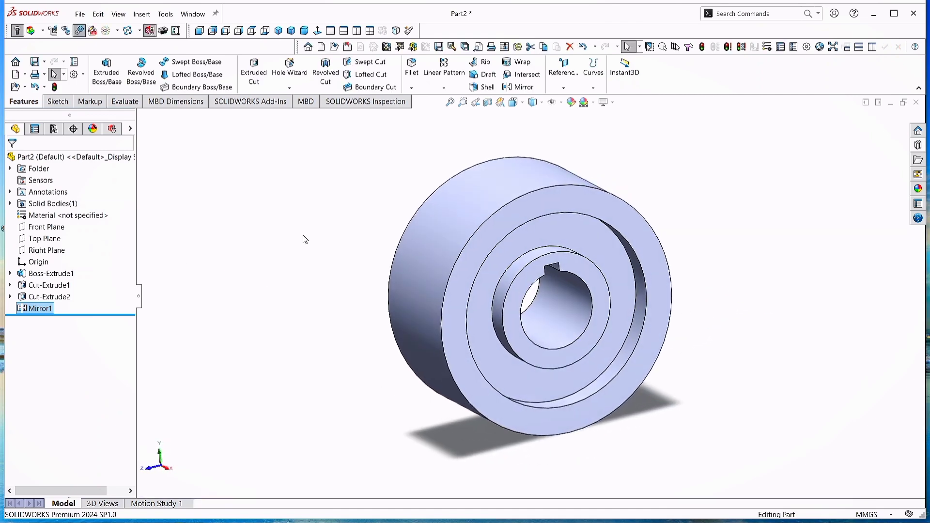
pyautogui.click(581, 199)
pyautogui.rightClick(581, 200)
pyautogui.click(603, 190)
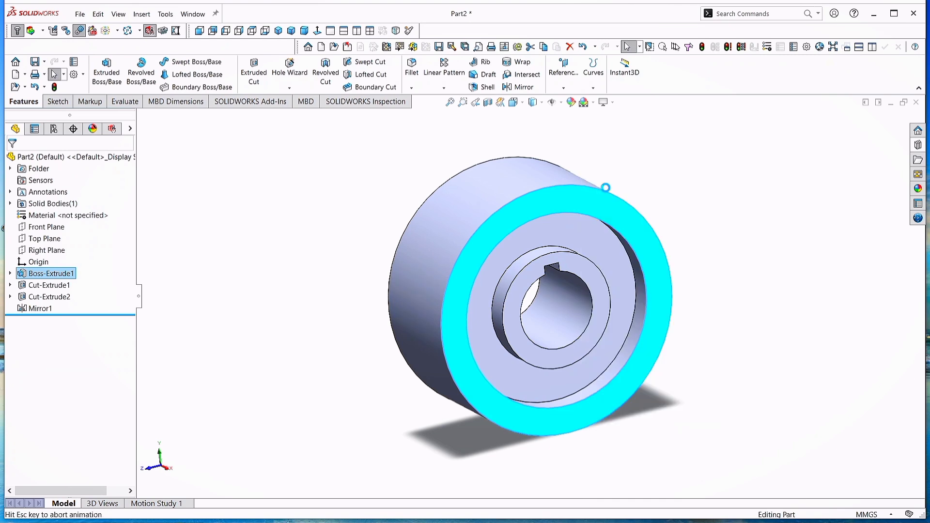
pyautogui.scroll(-1, 527, 332)
pyautogui.scroll(2, 526, 335)
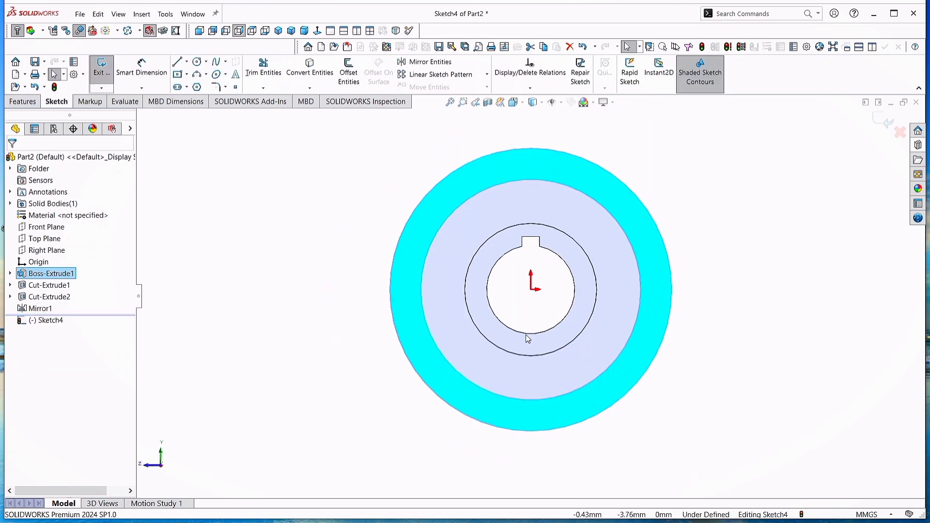
pyautogui.scroll(-1, 562, 146)
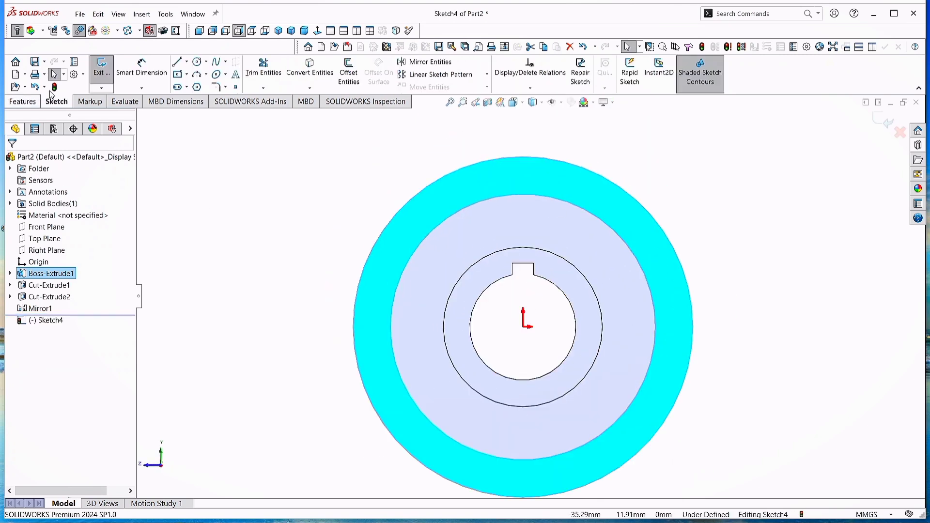
# Sketch a vertical centerline 16 mm long from the origin up to the blank's outer edge
pyautogui.click(187, 62)
pyautogui.click(199, 80)
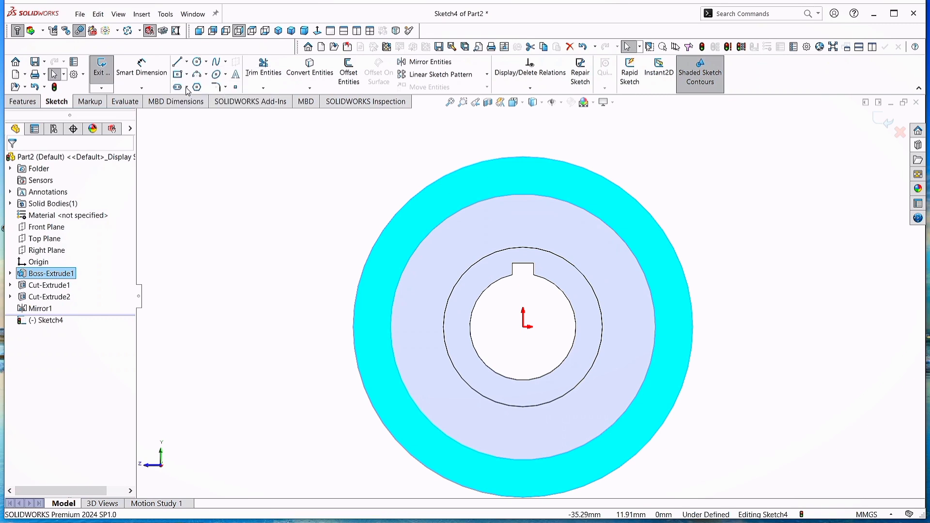
pyautogui.click(523, 326)
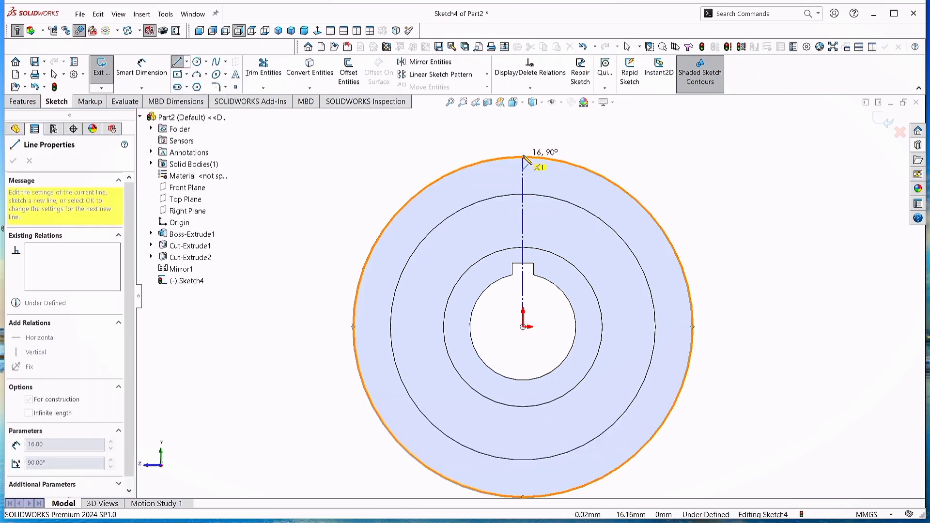
pyautogui.click(523, 156)
pyautogui.press('Escape')
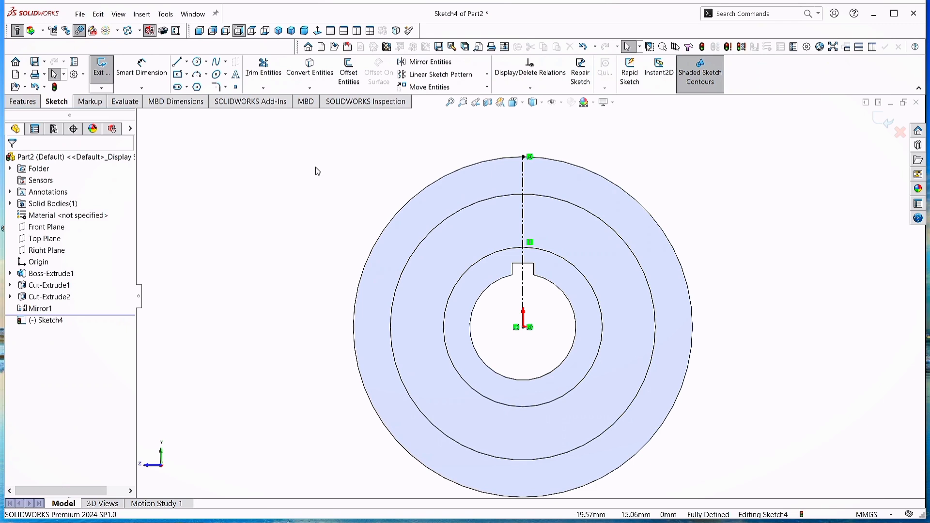
# Sketch a horizontal line about 1.86 mm long, starting on the centerline between the recess edge and the outer edge
pyautogui.click(523, 174)
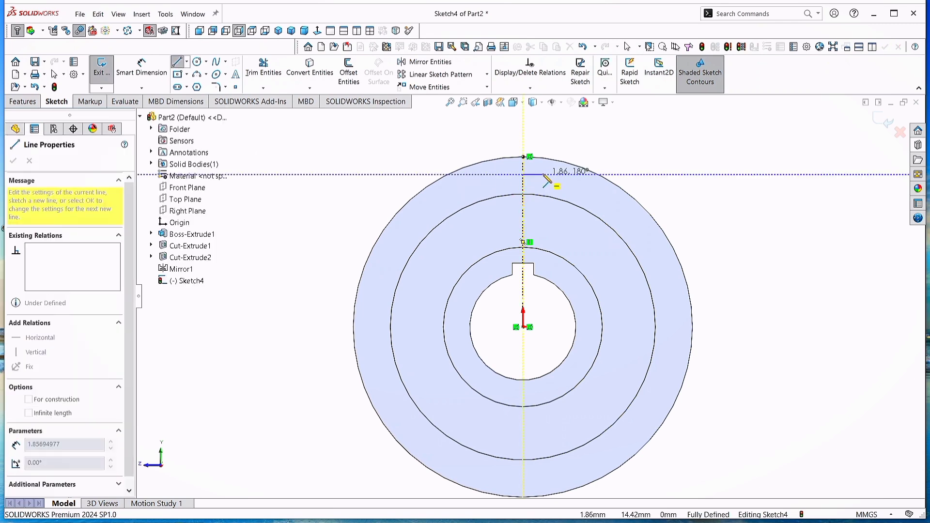
pyautogui.click(544, 175)
pyautogui.press('Escape')
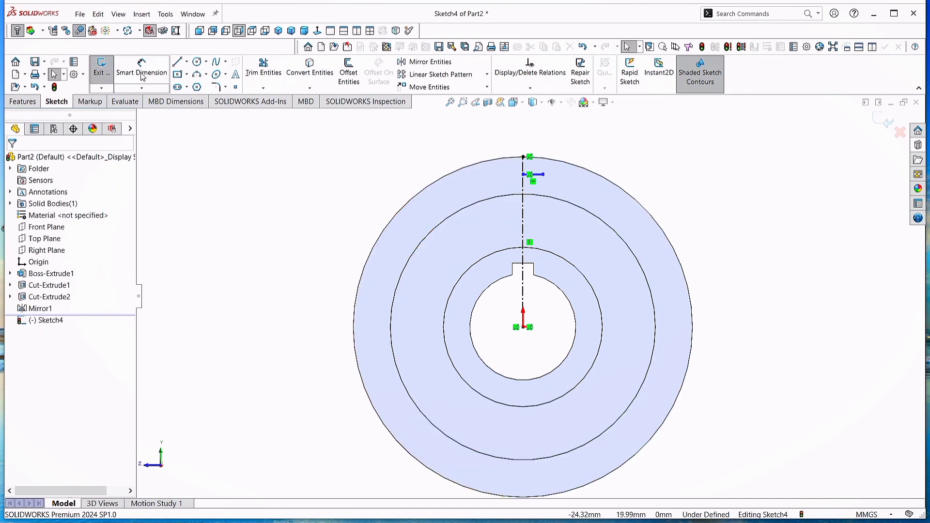
# Dimension the short horizontal line's length as 0.5 mm
pyautogui.click(142, 67)
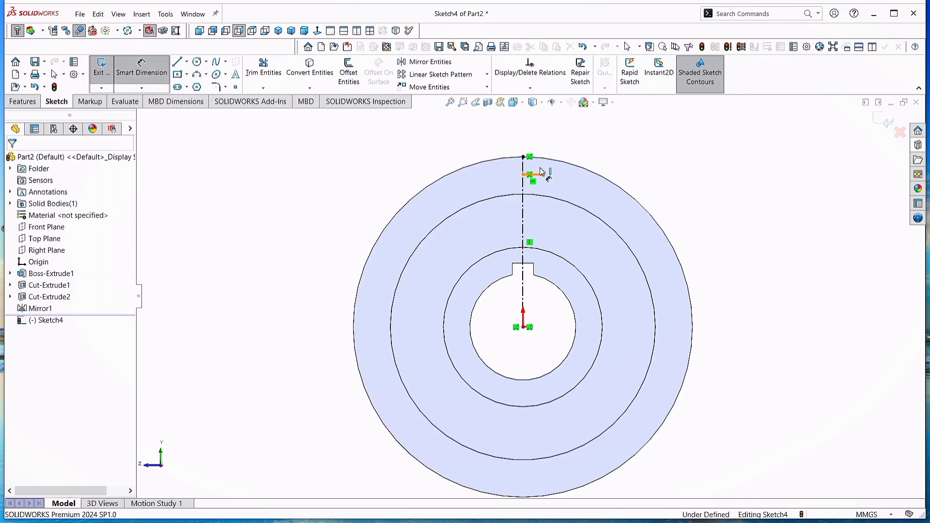
pyautogui.click(540, 169)
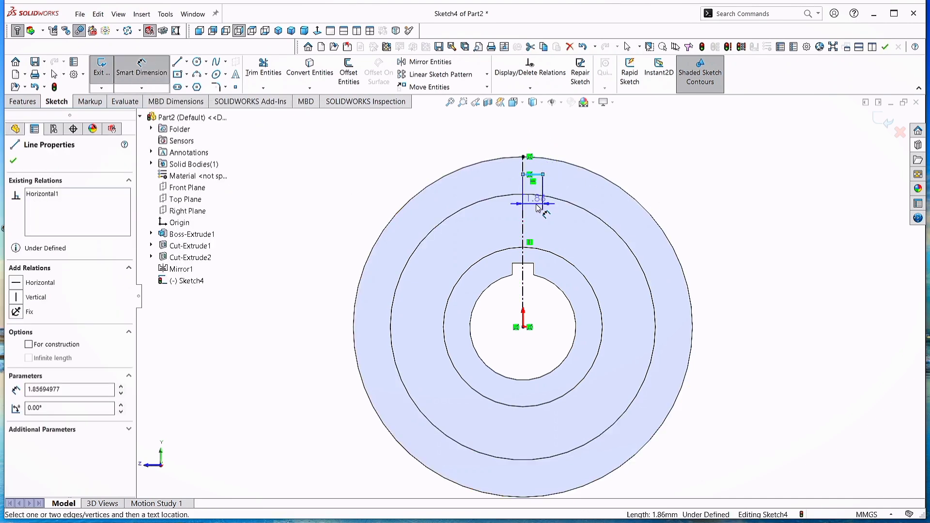
pyautogui.click(536, 210)
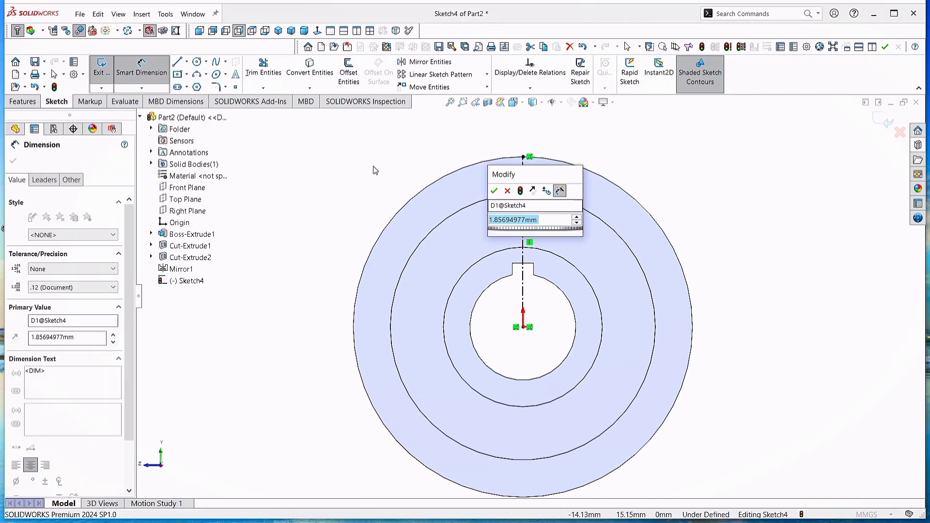
pyautogui.write('0.5')
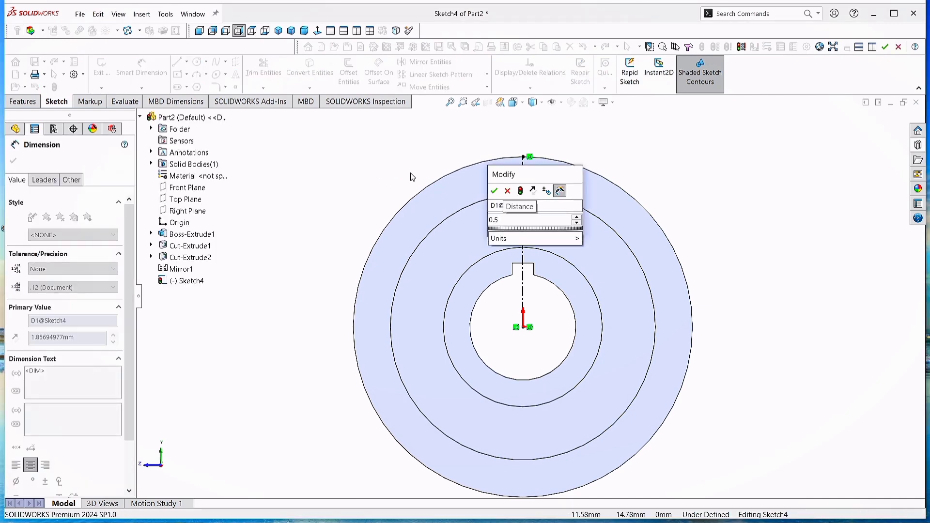
pyautogui.click(494, 192)
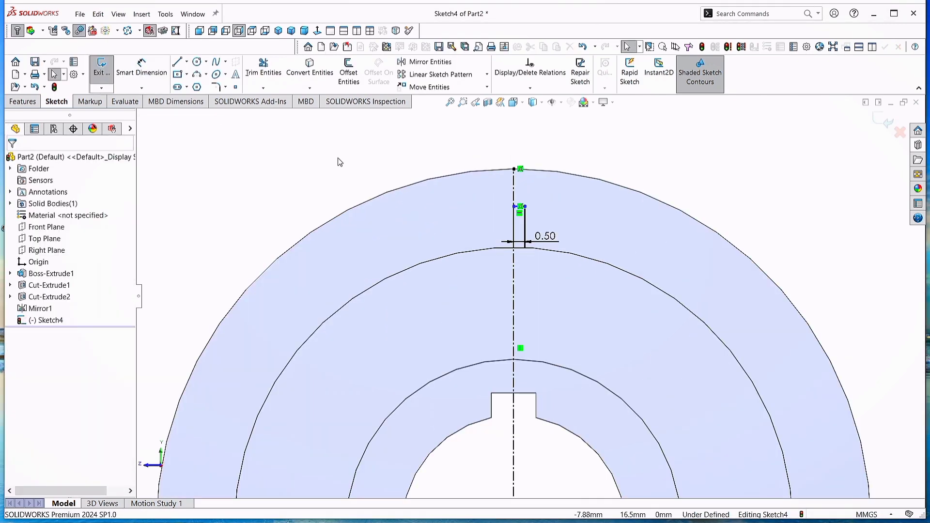
# Dimension the vertical distance from the origin to the short line's centerline endpoint as 13.6 mm
pyautogui.click(148, 74)
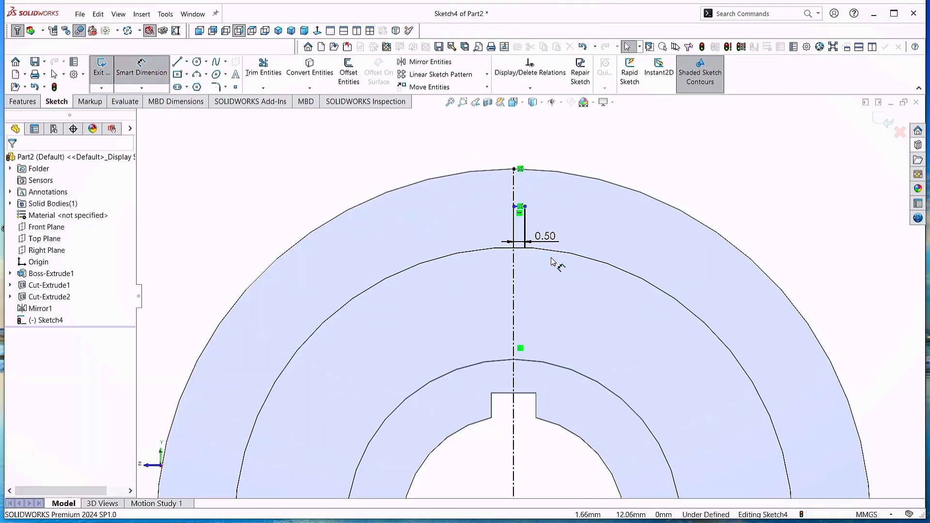
pyautogui.click(519, 208)
pyautogui.scroll(4, 528, 227)
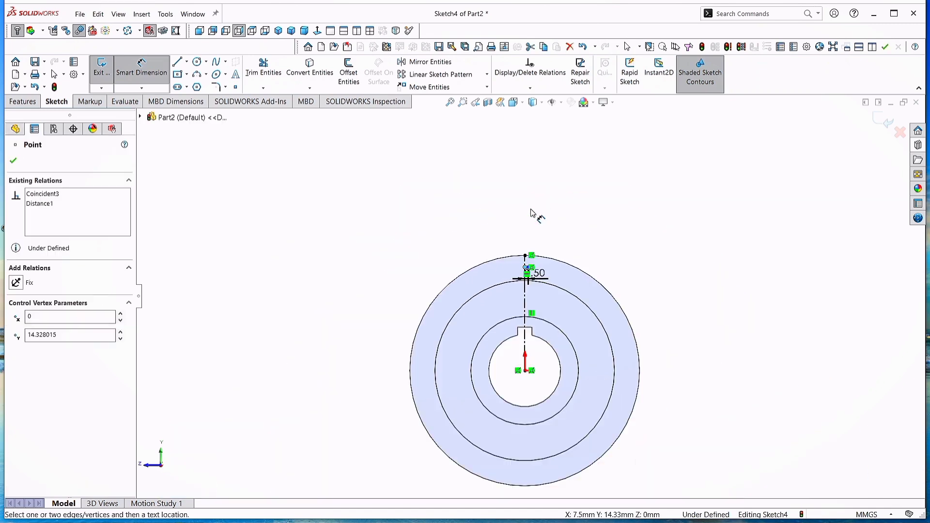
pyautogui.scroll(-4, 530, 378)
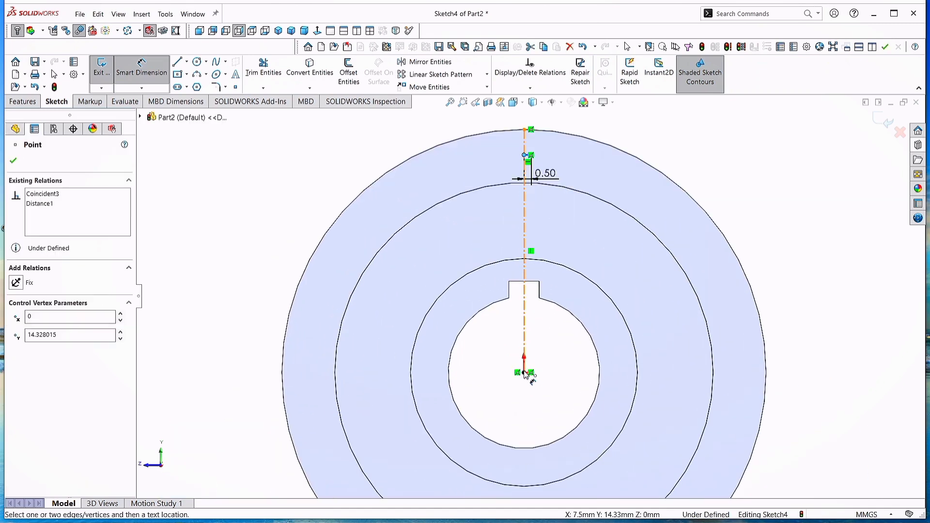
pyautogui.click(525, 373)
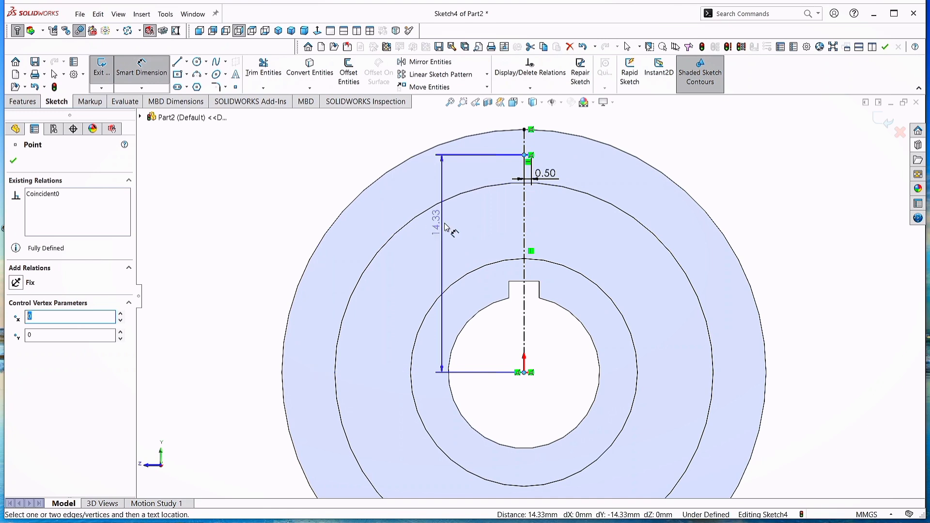
pyautogui.click(435, 243)
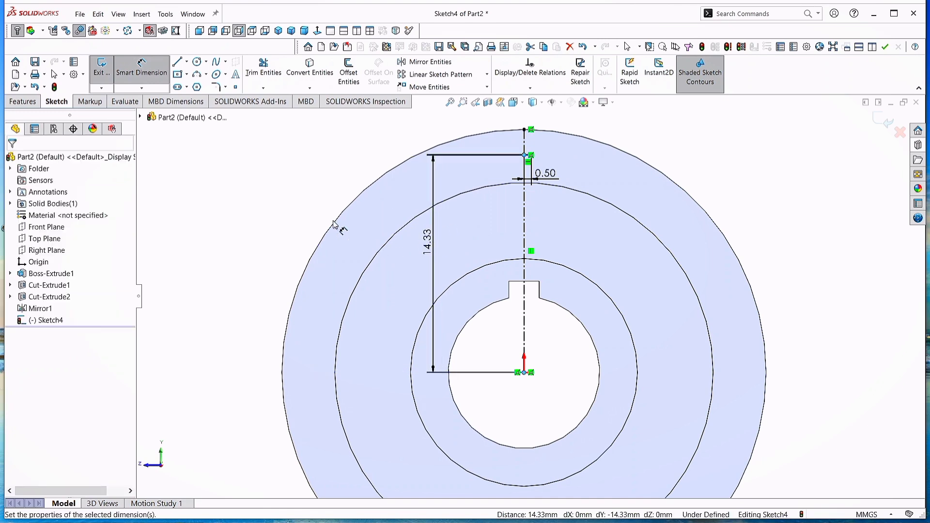
pyautogui.write('1')
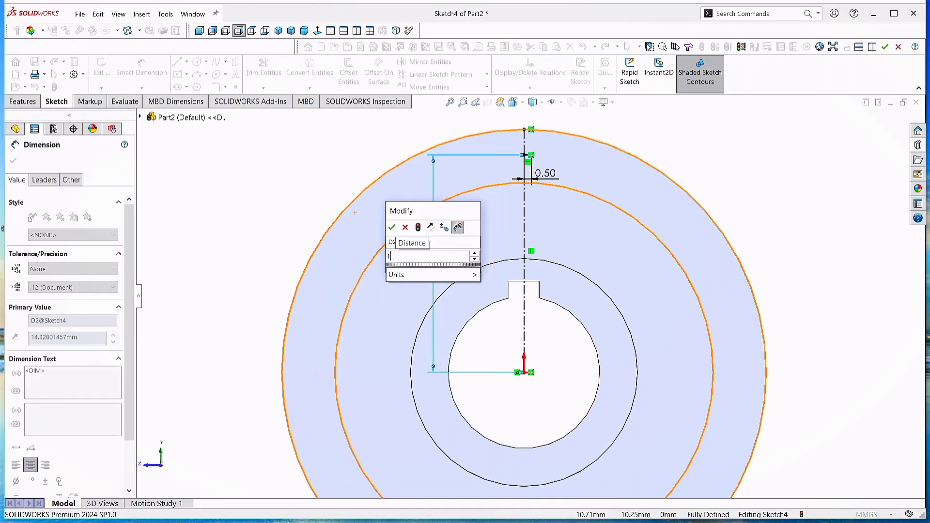
pyautogui.write('3.6')
pyautogui.press('Return')
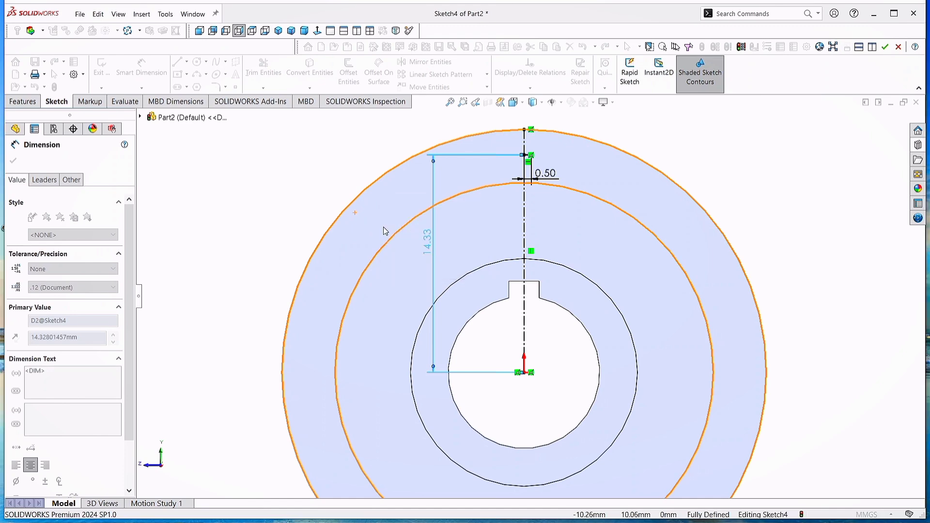
pyautogui.click(14, 161)
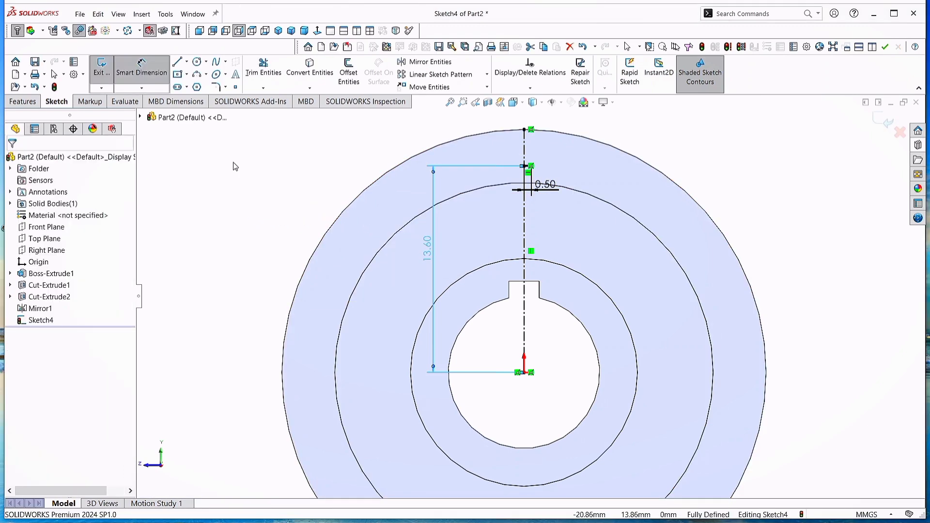
# Sketch a three-point arc of about 4.55 mm radius from the short line's free end to beyond the blank's outer edge
pyautogui.scroll(3, 551, 267)
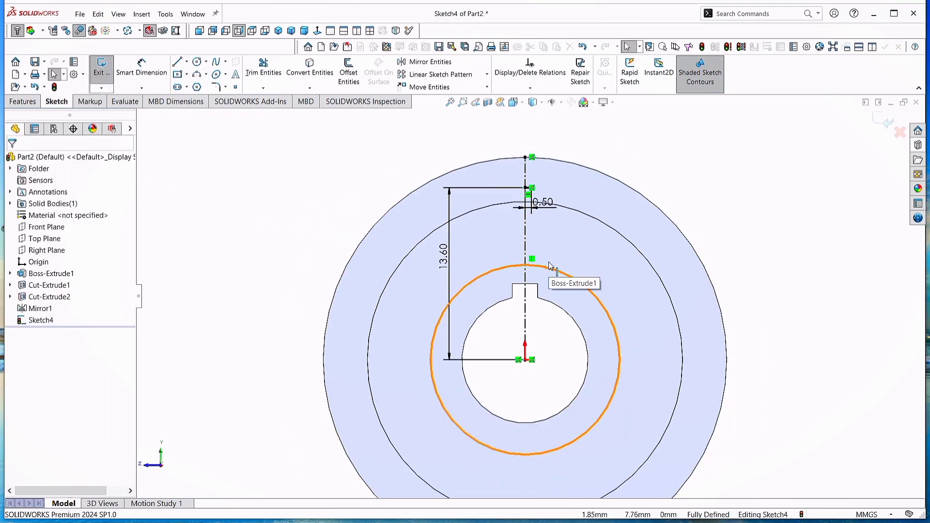
pyautogui.click(196, 77)
pyautogui.scroll(-3, 535, 213)
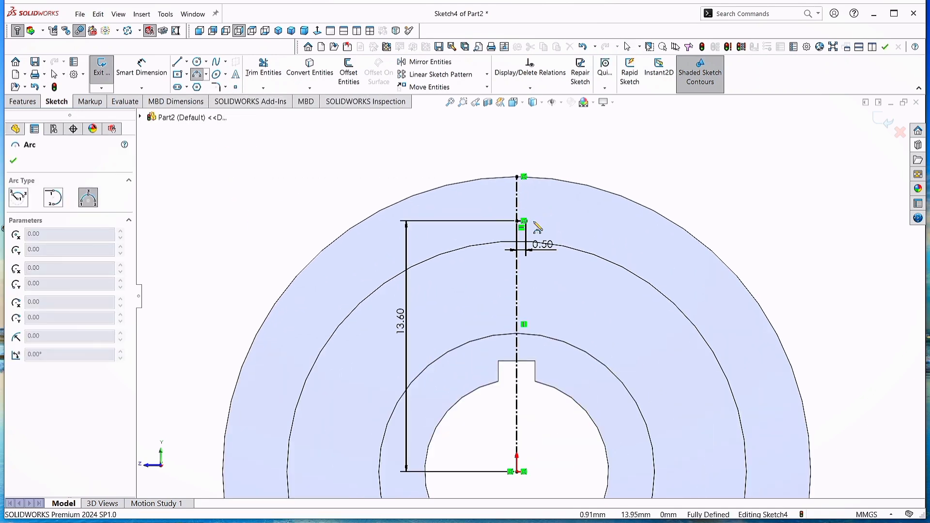
pyautogui.click(525, 221)
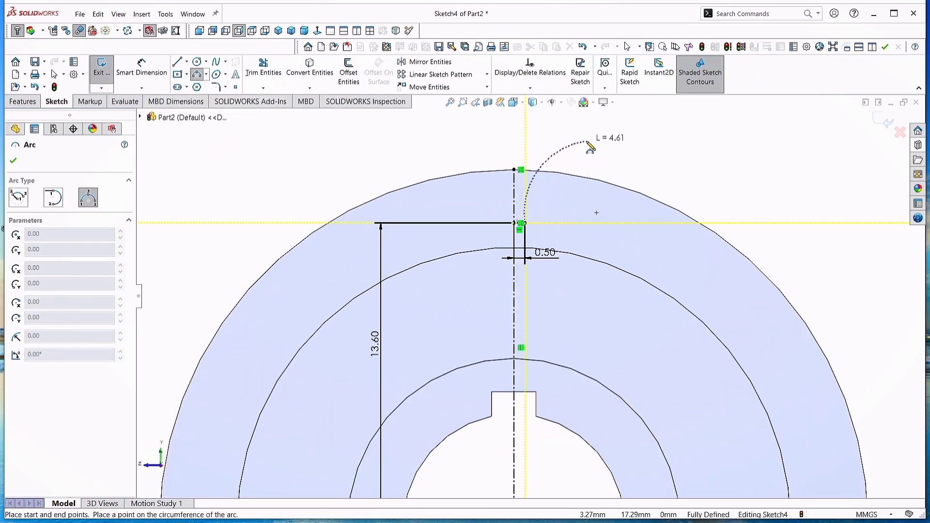
pyautogui.click(587, 142)
pyautogui.click(558, 169)
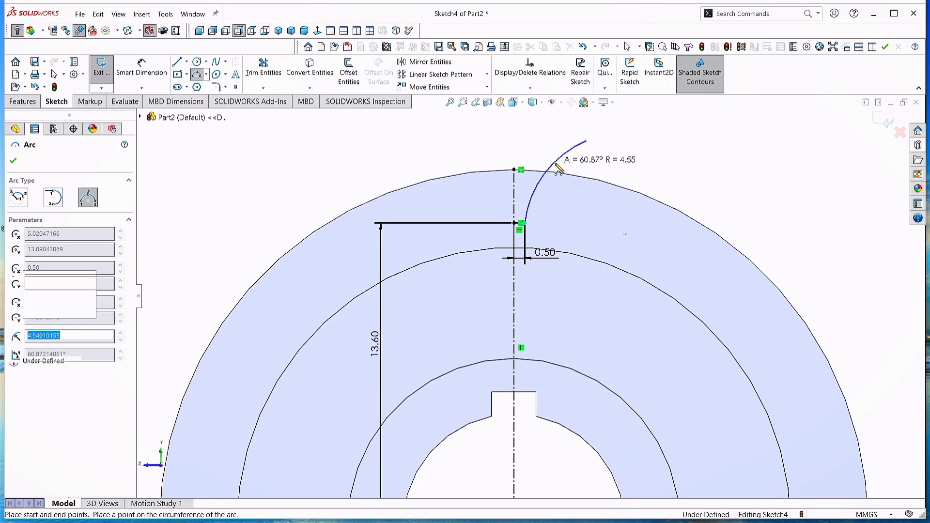
pyautogui.press('Escape')
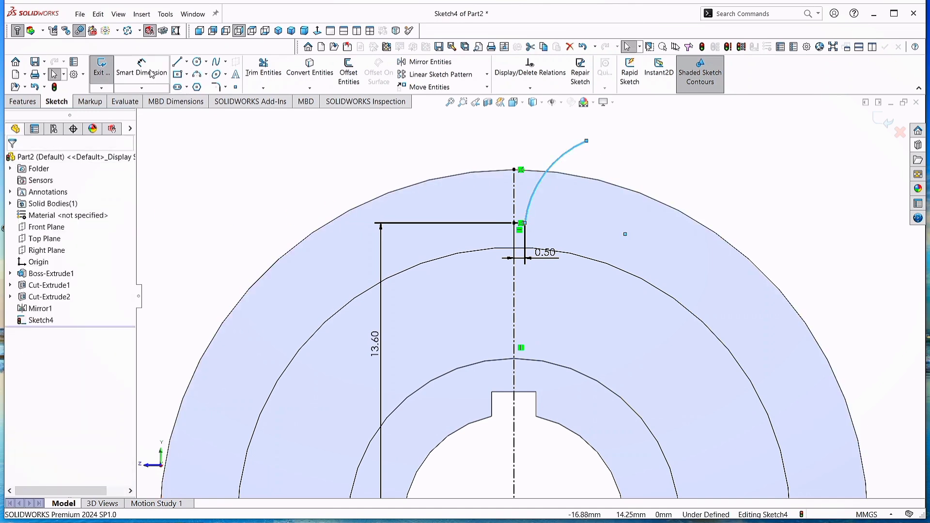
# Dimension the horizontal distance between the arc's two endpoints as 1.58 mm
pyautogui.click(151, 74)
pyautogui.click(526, 222)
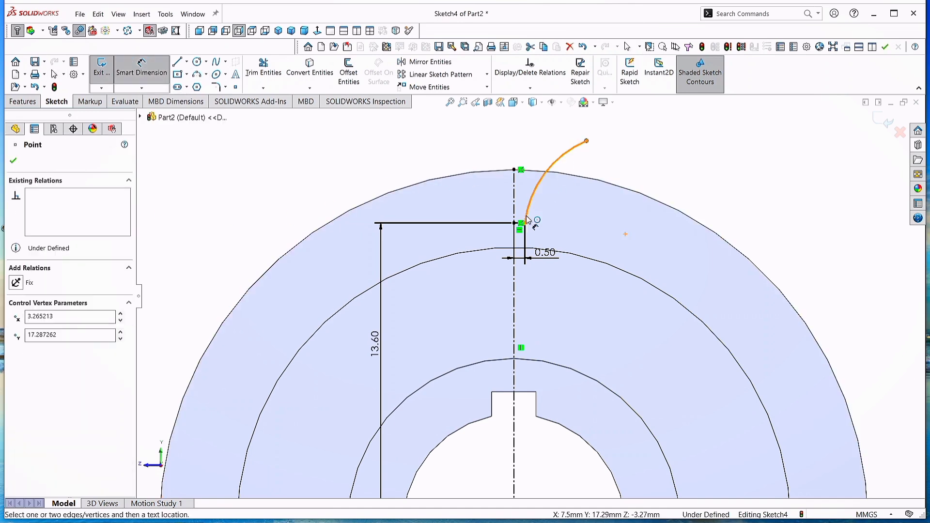
pyautogui.click(586, 141)
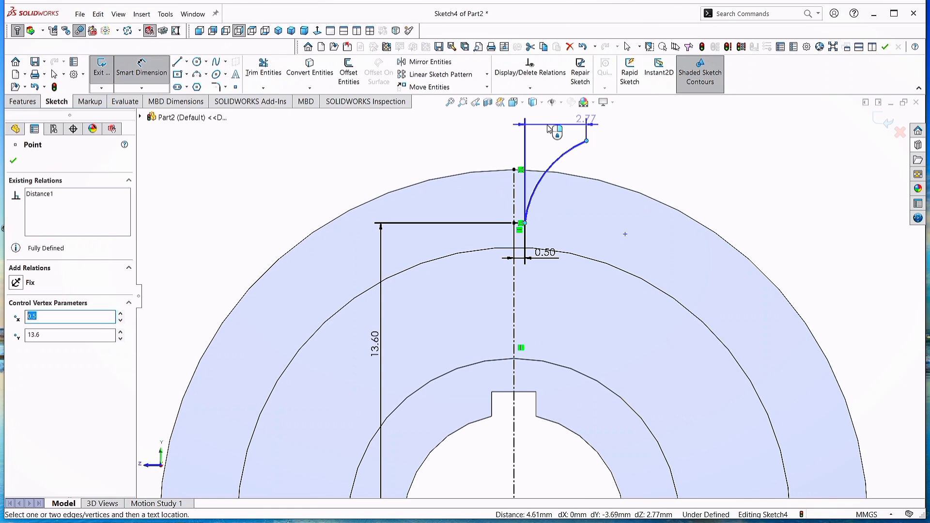
pyautogui.click(550, 128)
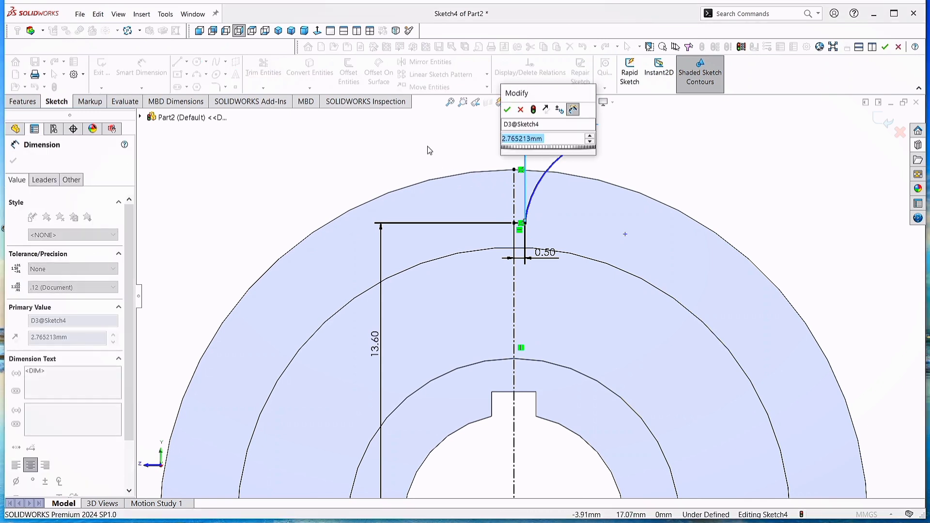
pyautogui.write('1.58')
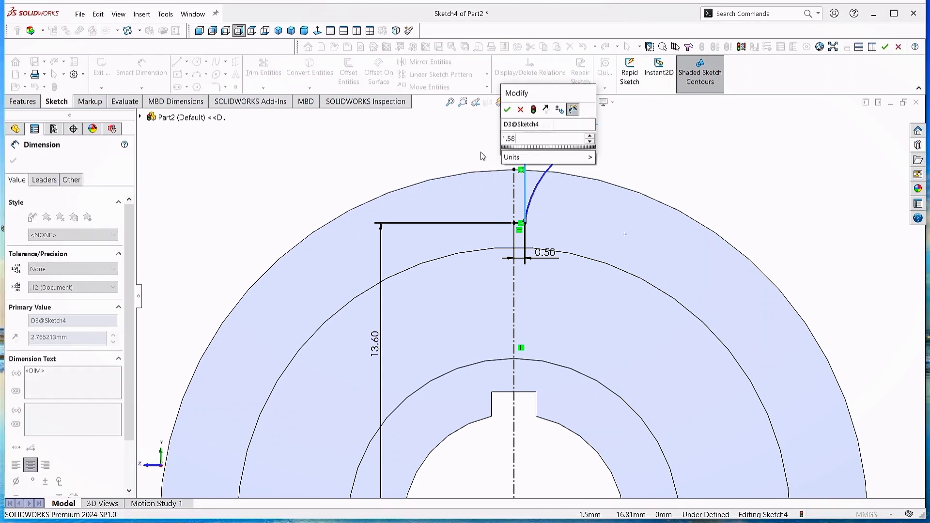
pyautogui.click(508, 110)
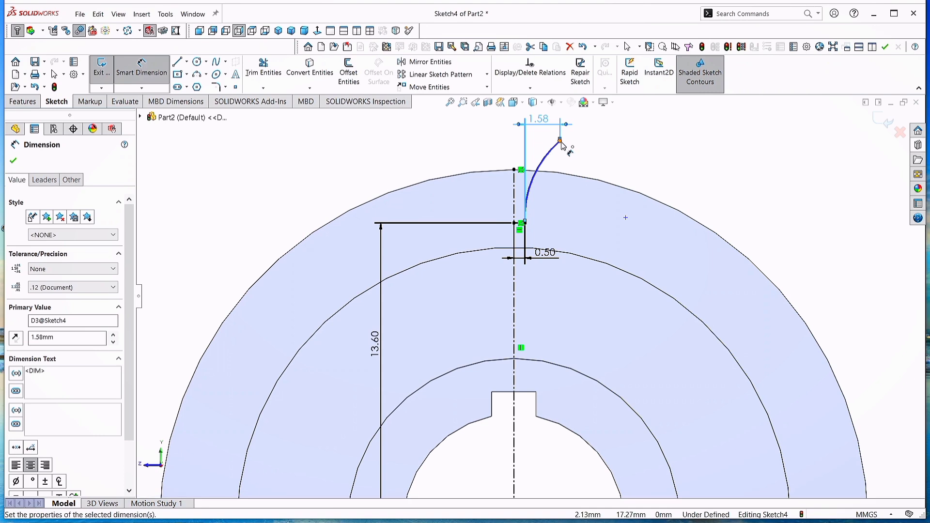
# Dimension the vertical distance between the flank arc's two endpoints as 3.28 mm
pyautogui.click(560, 141)
pyautogui.click(525, 222)
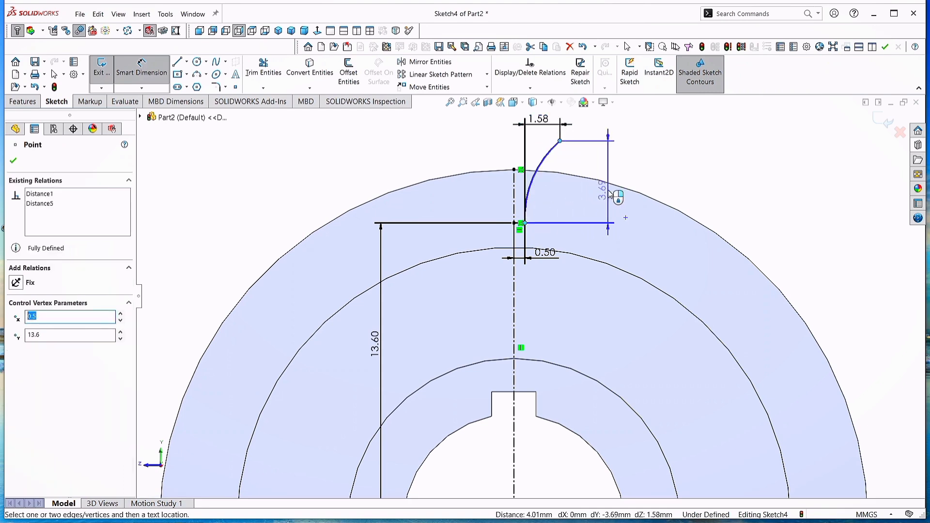
pyautogui.click(586, 194)
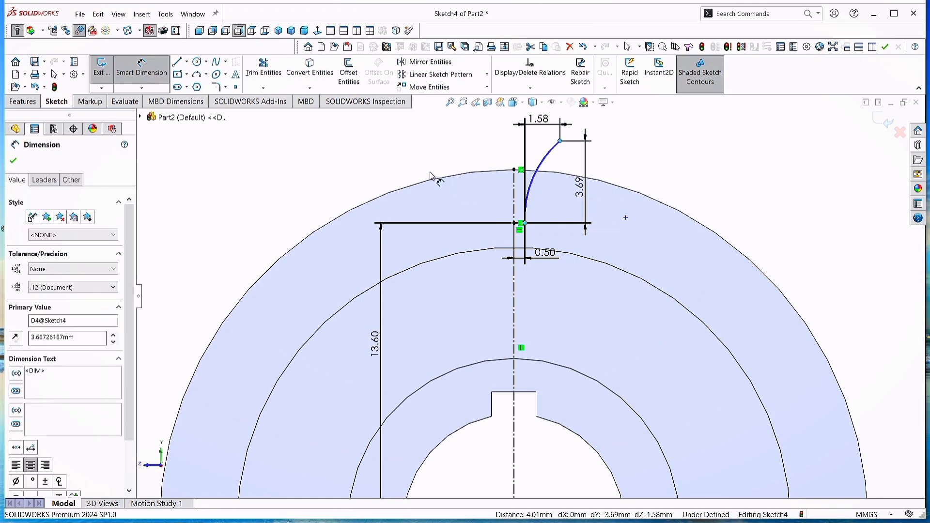
pyautogui.write('3')
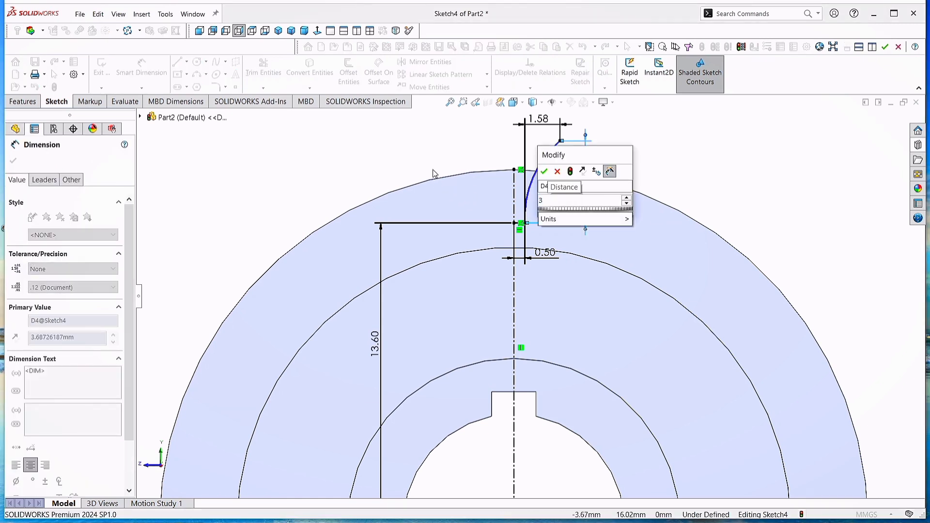
pyautogui.write('.28')
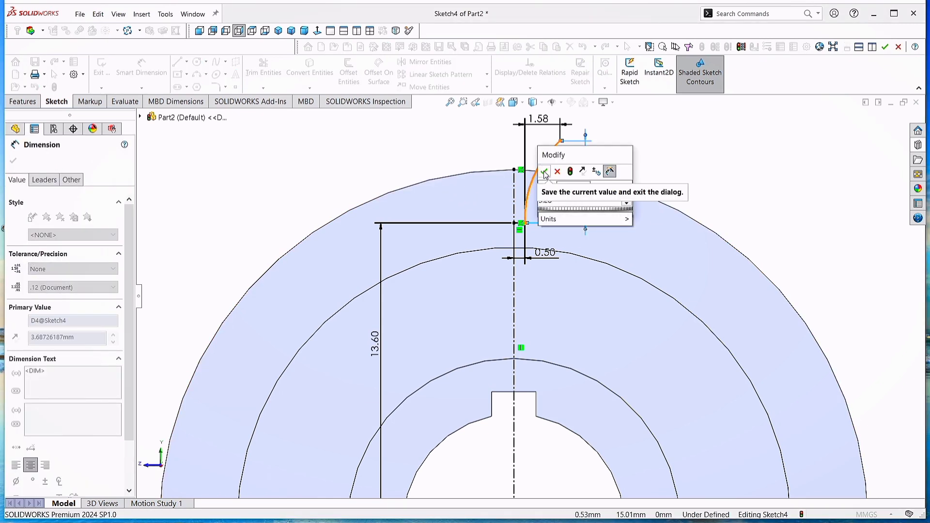
pyautogui.click(544, 171)
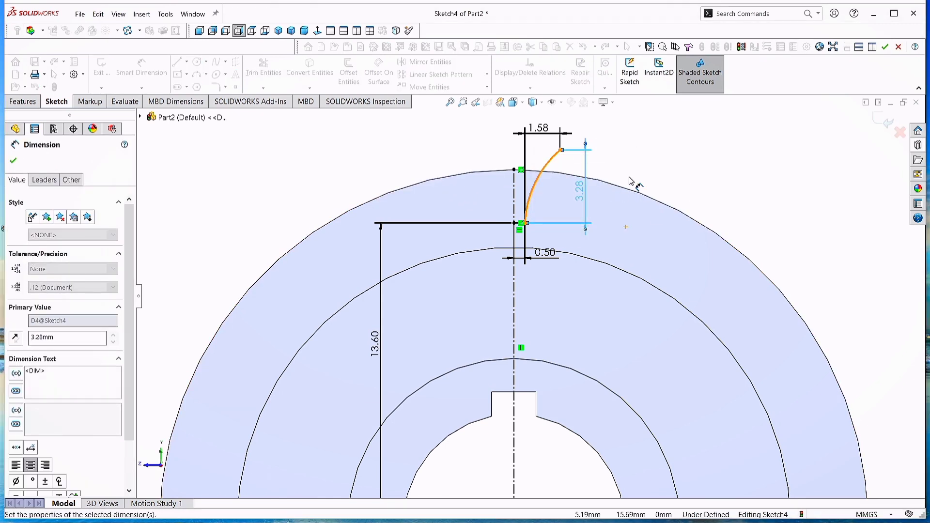
# Dimension the flank arc's radius as 4.56 mm and finish dimensioning
pyautogui.click(539, 182)
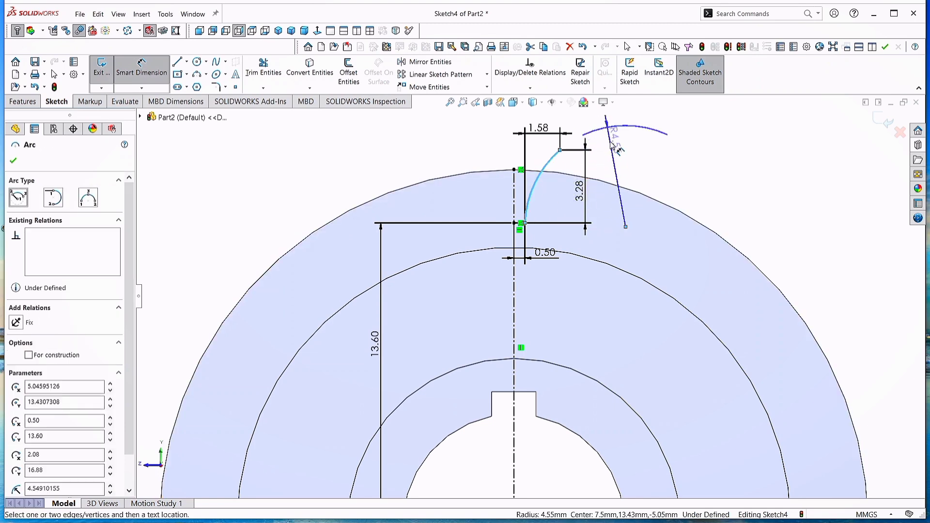
pyautogui.click(623, 172)
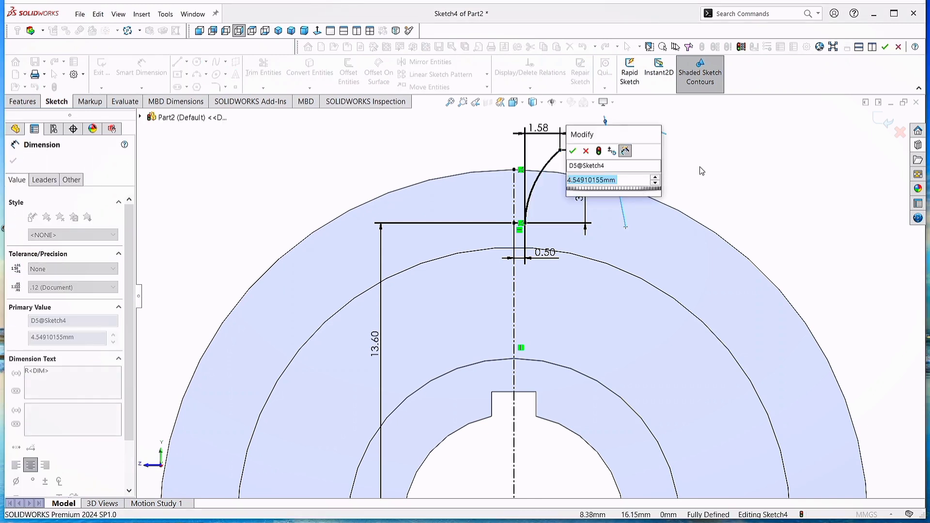
pyautogui.write('4.')
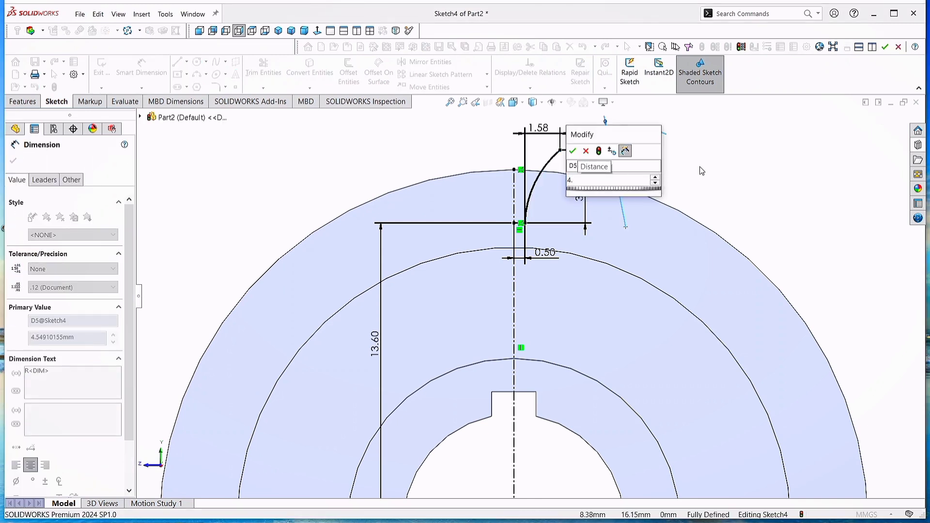
pyautogui.write('56')
pyautogui.click(573, 151)
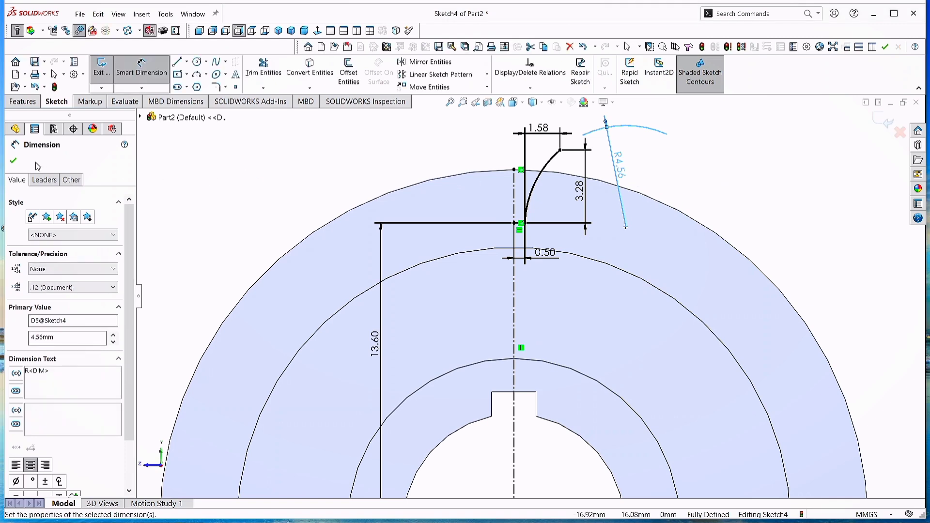
pyautogui.click(13, 160)
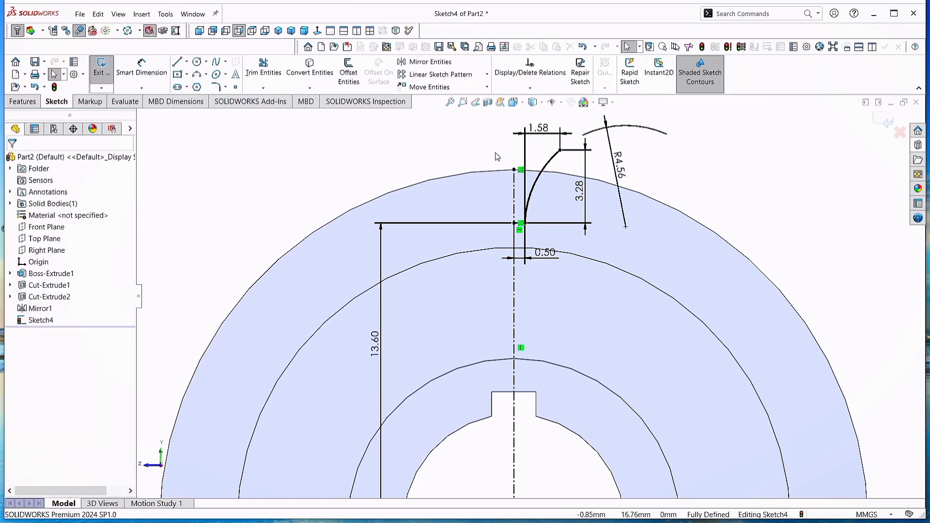
# Mirror the short horizontal line and the flank arc about the vertical centerline
pyautogui.scroll(-3, 508, 170)
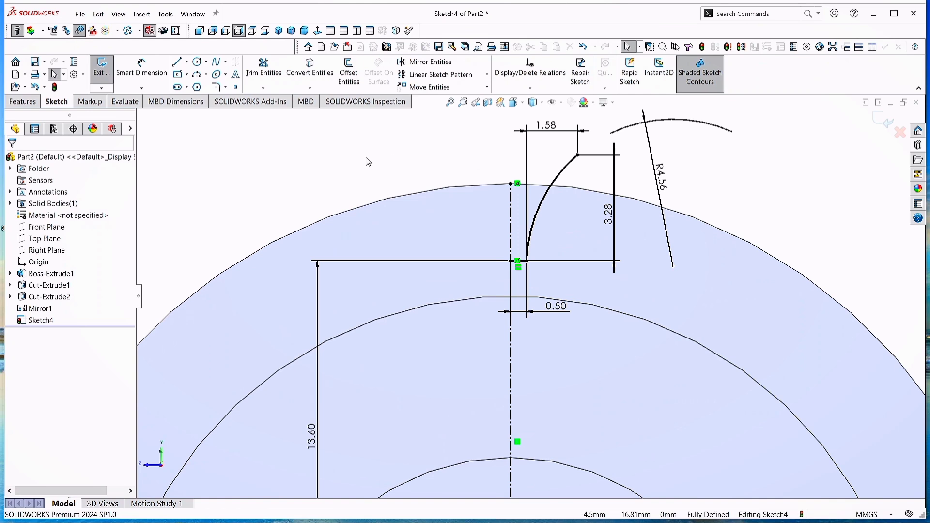
pyautogui.click(429, 63)
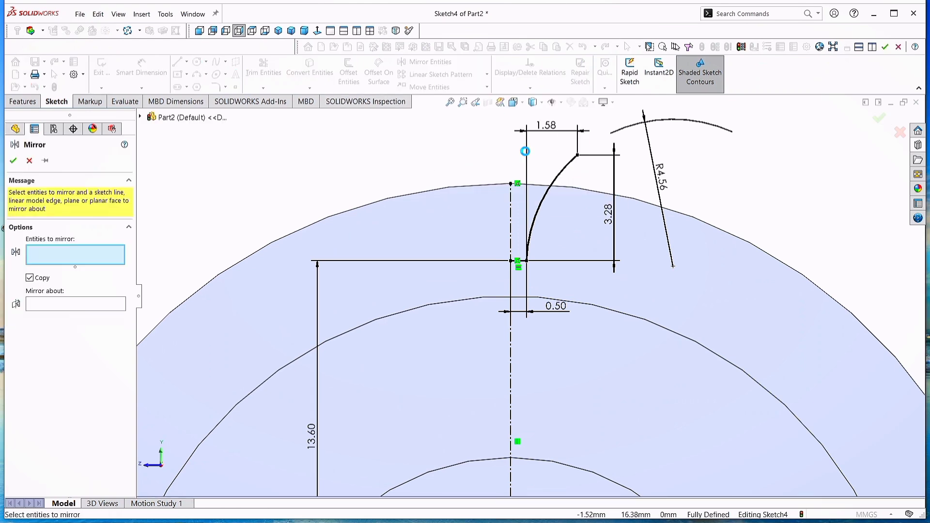
pyautogui.moveTo(560, 227); pyautogui.dragTo(605, 276)
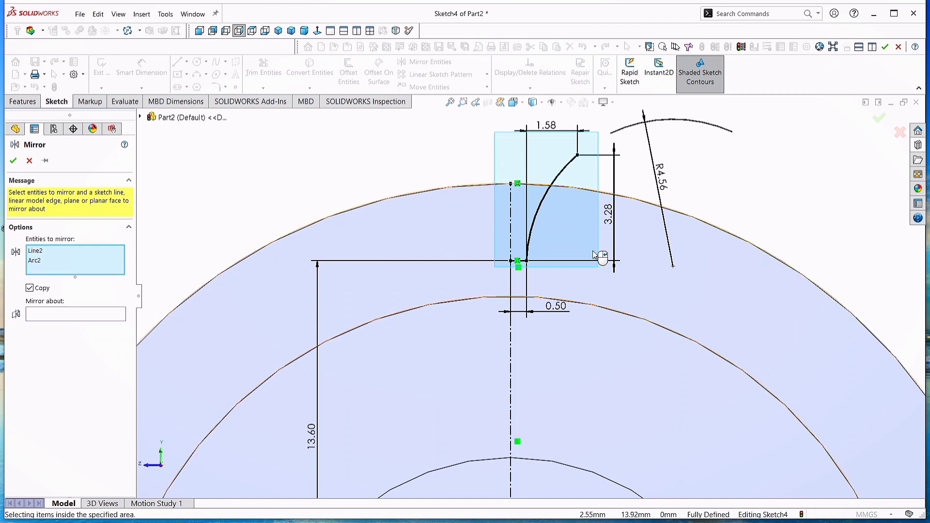
pyautogui.click(70, 316)
pyautogui.click(511, 234)
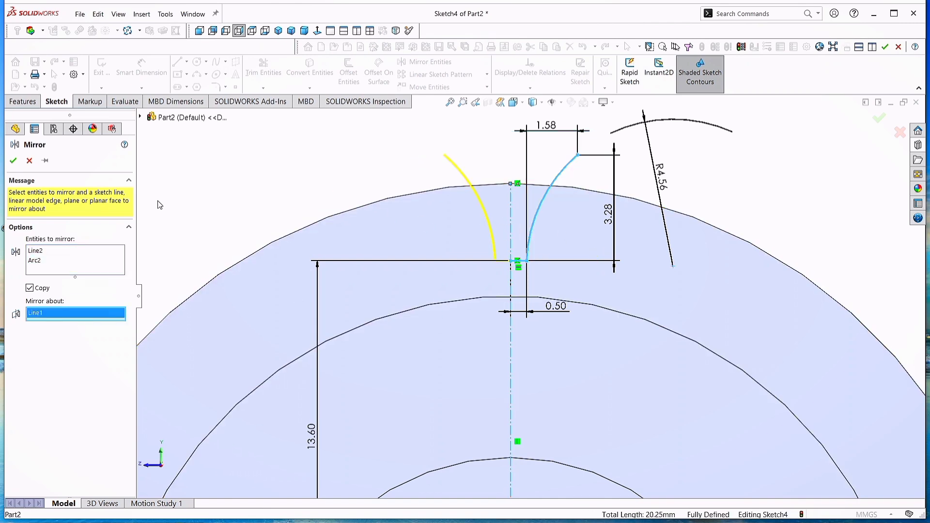
pyautogui.click(13, 162)
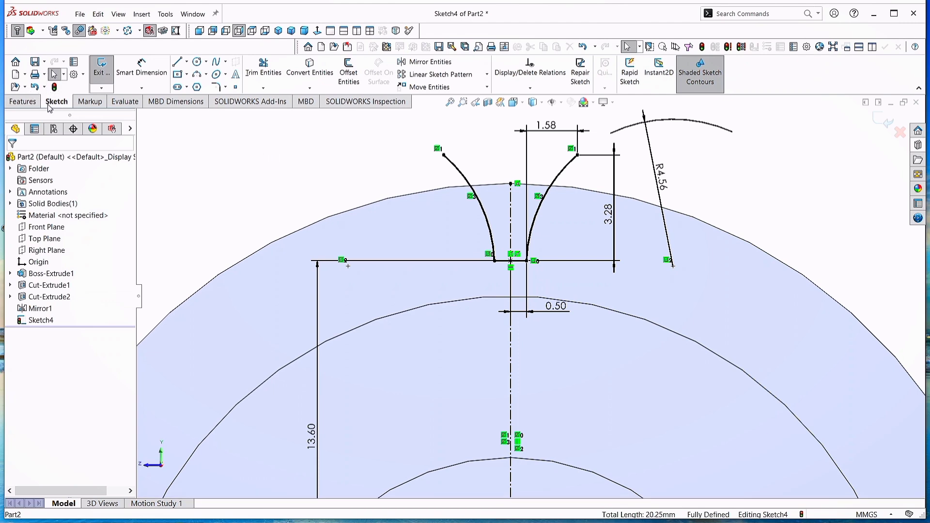
# Close the tooth-gap profile with a three-point arc of about 4.77 mm radius bulging outward between the outer ends of the two flanks
pyautogui.click(196, 74)
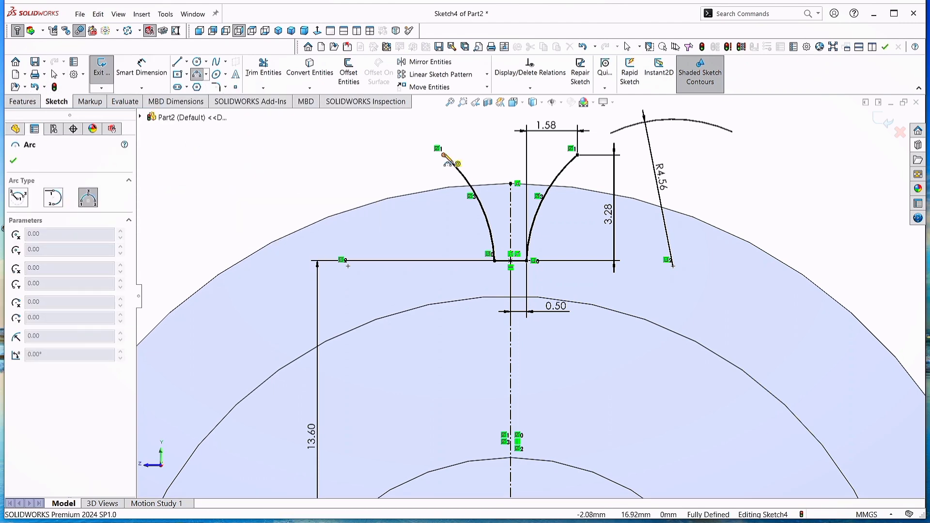
pyautogui.click(443, 155)
pyautogui.click(577, 155)
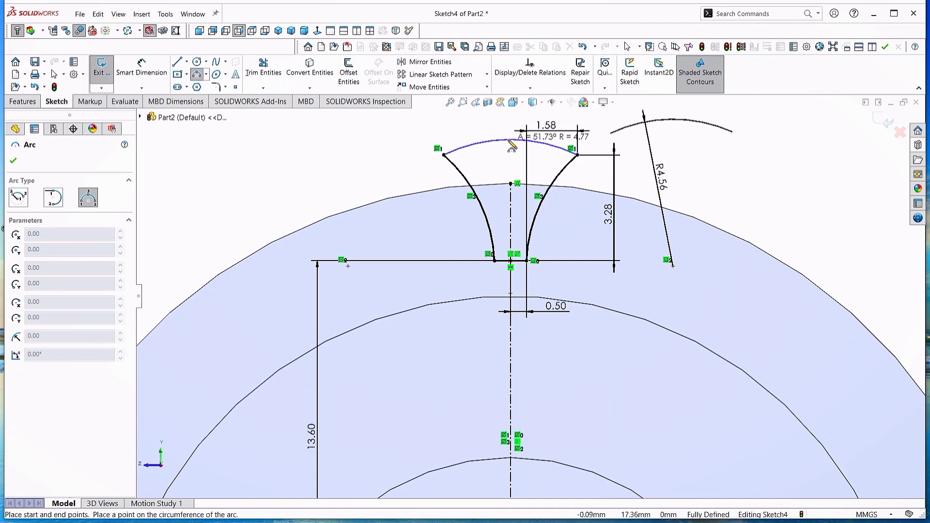
pyautogui.click(494, 142)
pyautogui.click(13, 161)
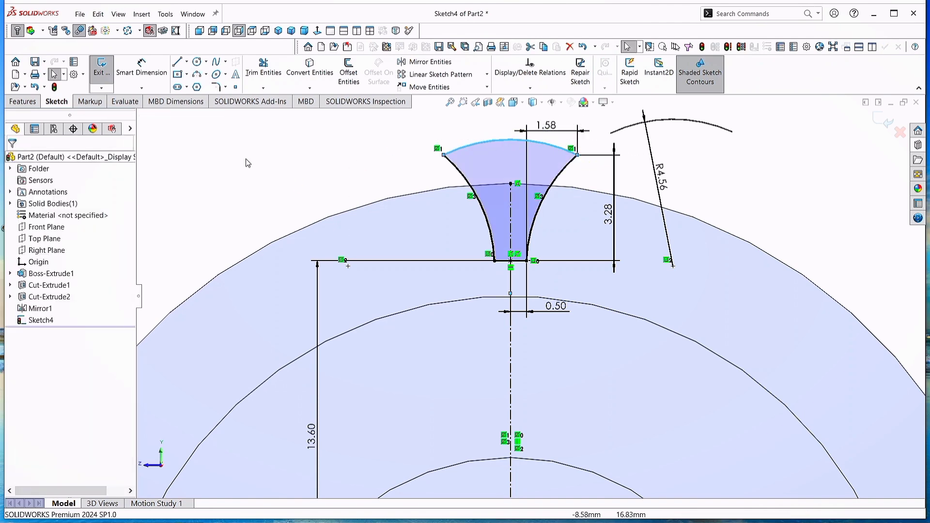
# Dimension the outer closing arc's radius as 18 mm and place the dimension clear of the profile
pyautogui.click(154, 79)
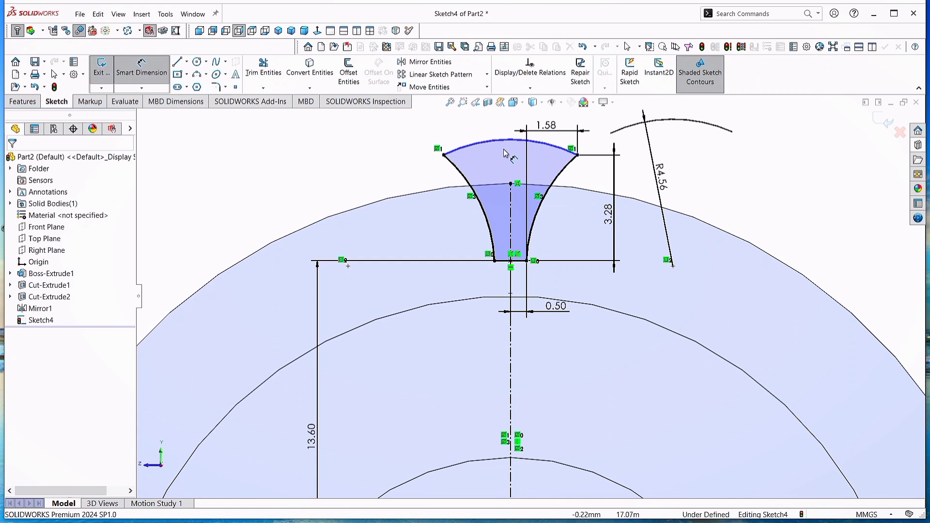
pyautogui.click(511, 141)
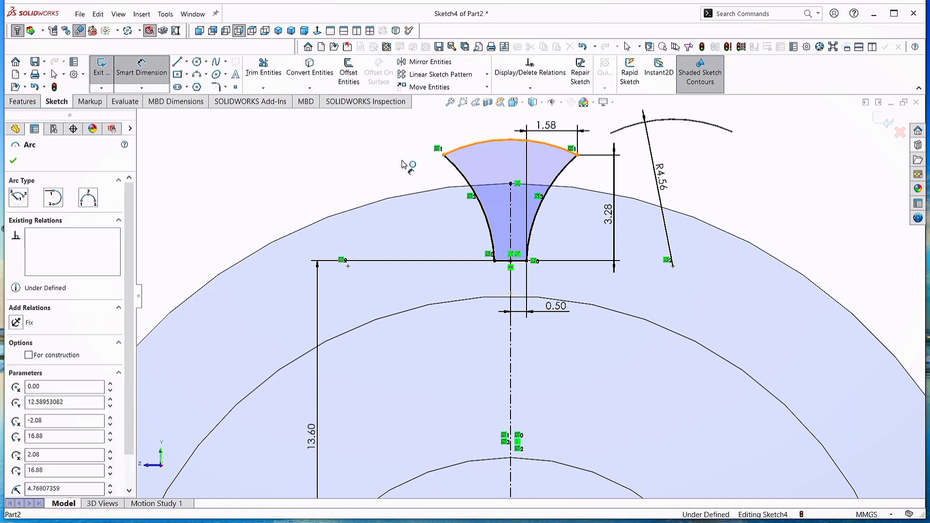
pyautogui.click(340, 164)
pyautogui.write('18')
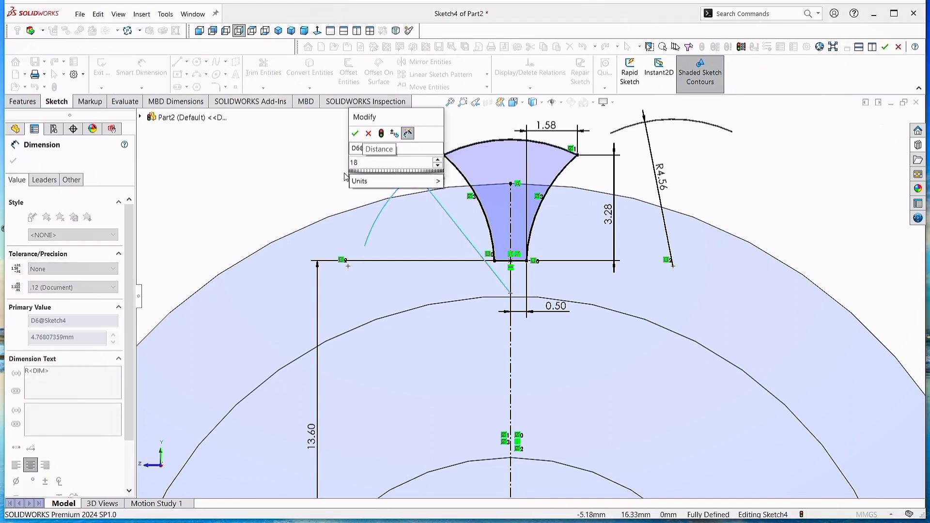
pyautogui.press('Return')
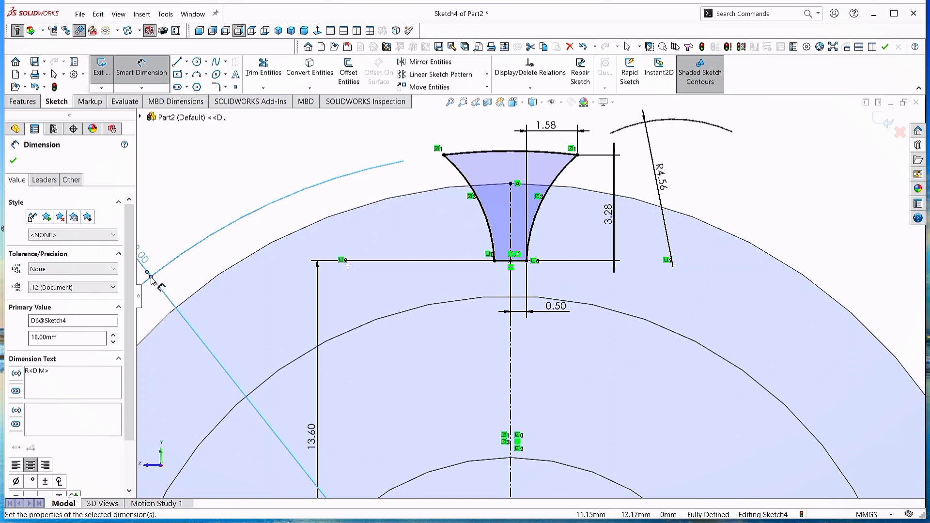
pyautogui.moveTo(144, 266); pyautogui.dragTo(335, 164)
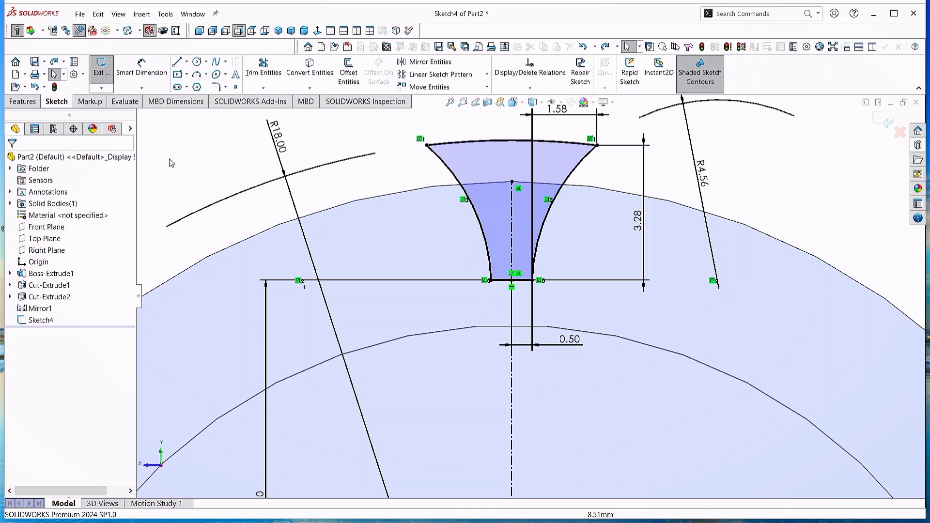
# Round both root corners of the tooth-gap profile with 0.3 mm sketch fillets
pyautogui.click(216, 87)
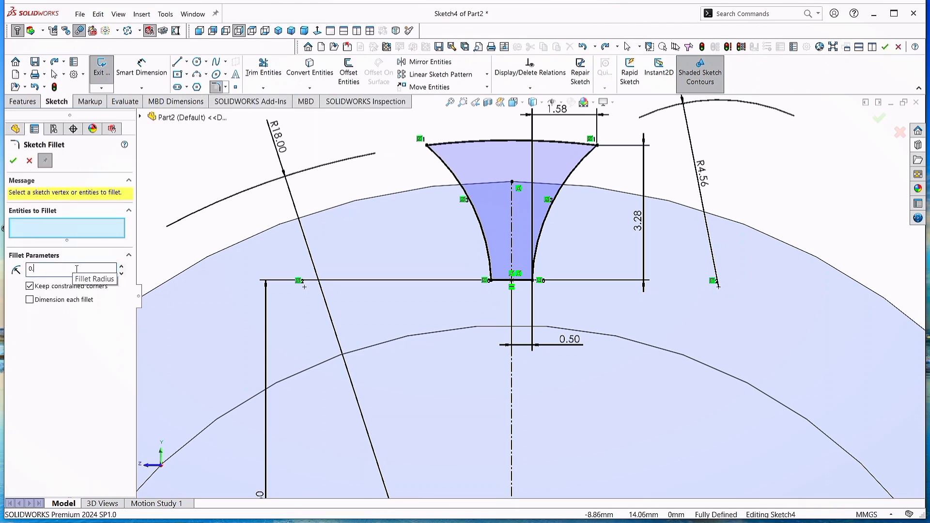
pyautogui.write('0.3')
pyautogui.press('Return')
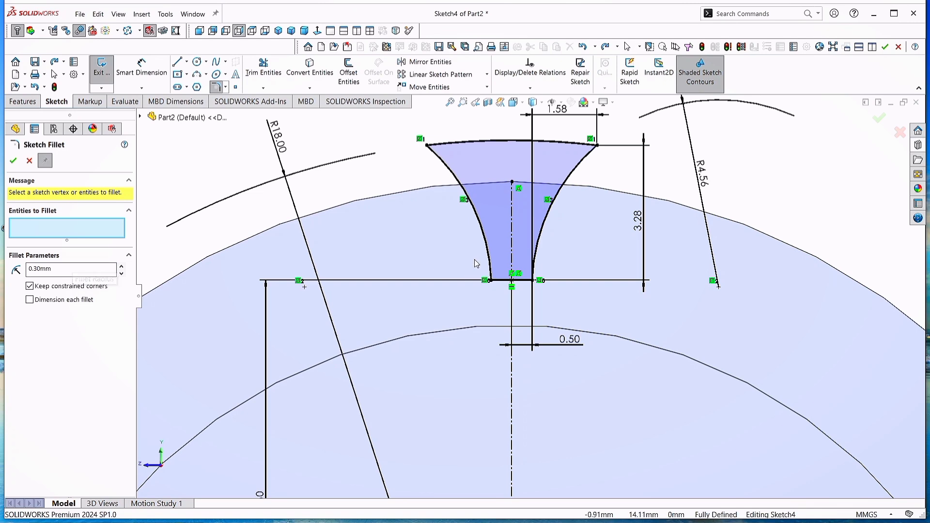
pyautogui.moveTo(475, 260); pyautogui.dragTo(510, 291)
pyautogui.click(502, 280)
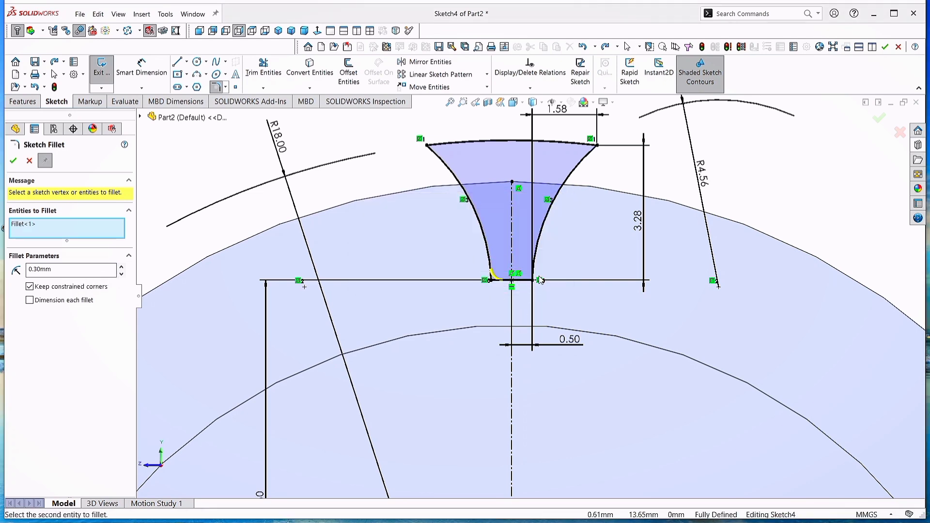
pyautogui.click(540, 280)
pyautogui.click(490, 276)
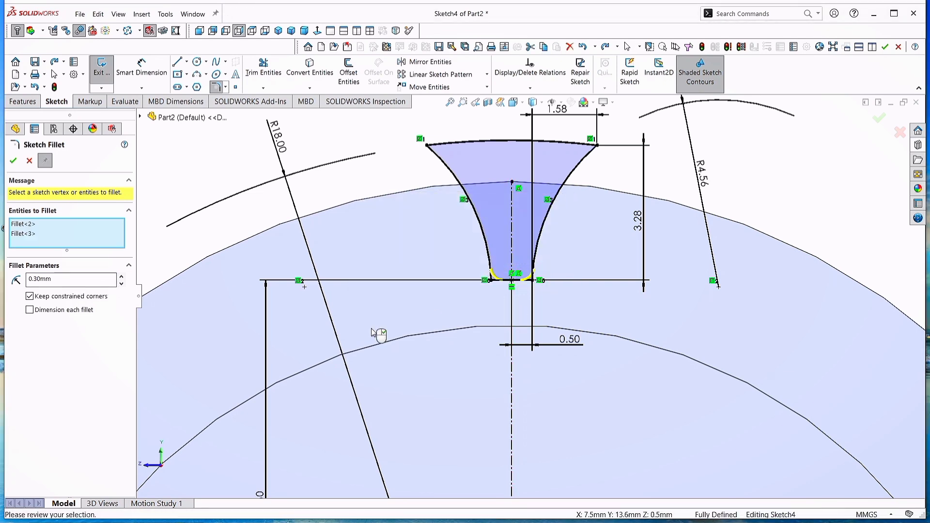
pyautogui.click(13, 161)
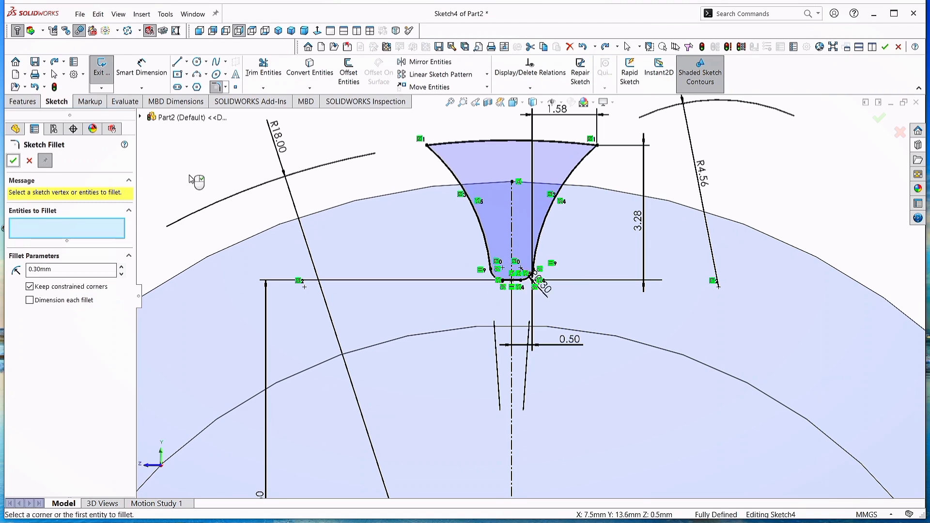
pyautogui.click(13, 160)
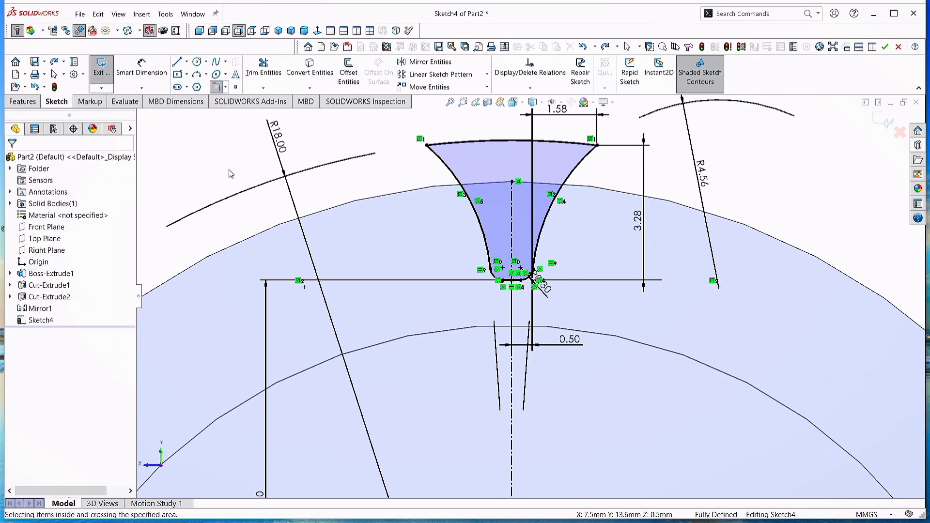
# Cut the tooth-gap profile through the entire gear blank with an Extruded Cut set to Through All
pyautogui.click(35, 105)
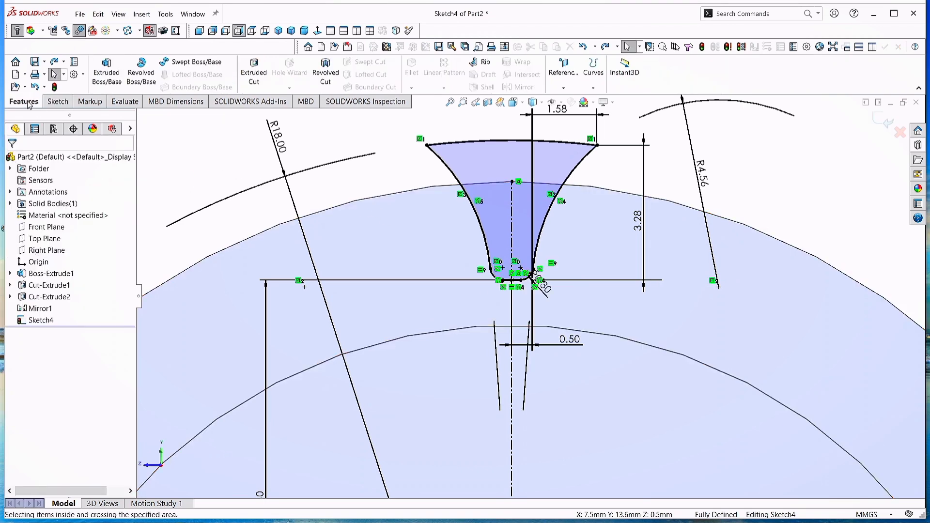
pyautogui.click(254, 73)
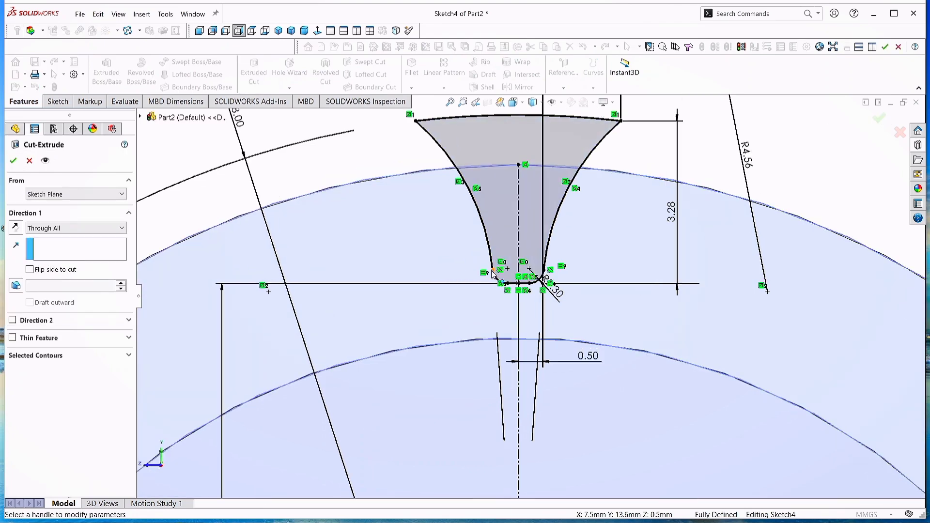
pyautogui.click(122, 229)
pyautogui.click(29, 180)
pyautogui.click(13, 161)
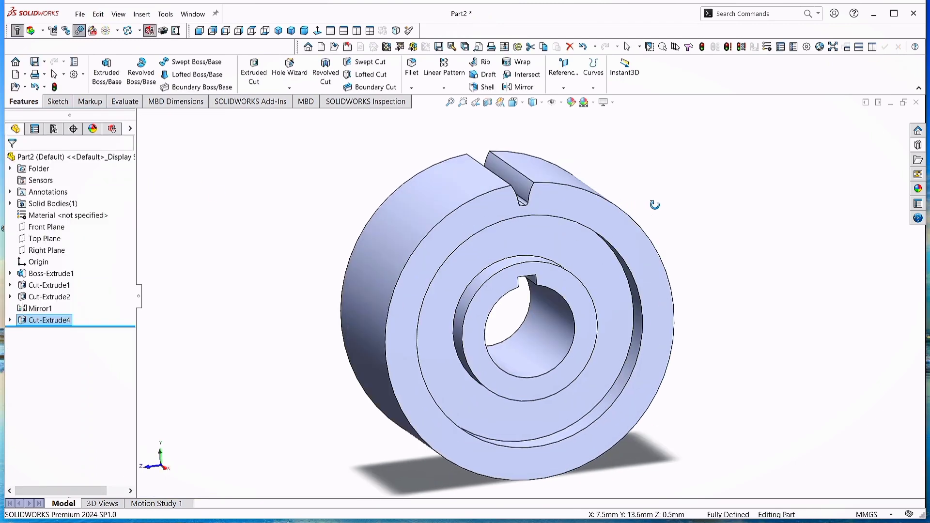
# Circular-pattern the tooth-gap cut around the bore's cylindrical face with 26 equally spaced instances over 360 degrees
pyautogui.click(51, 324)
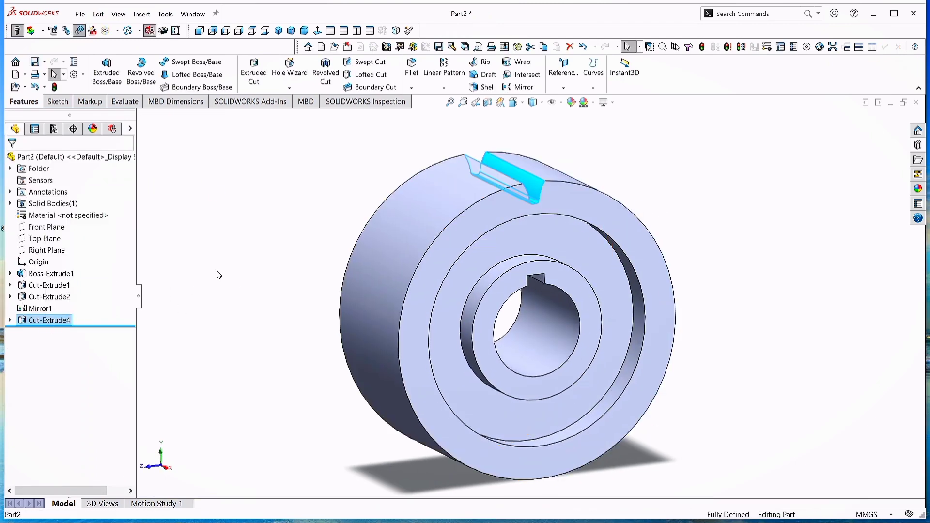
pyautogui.click(444, 89)
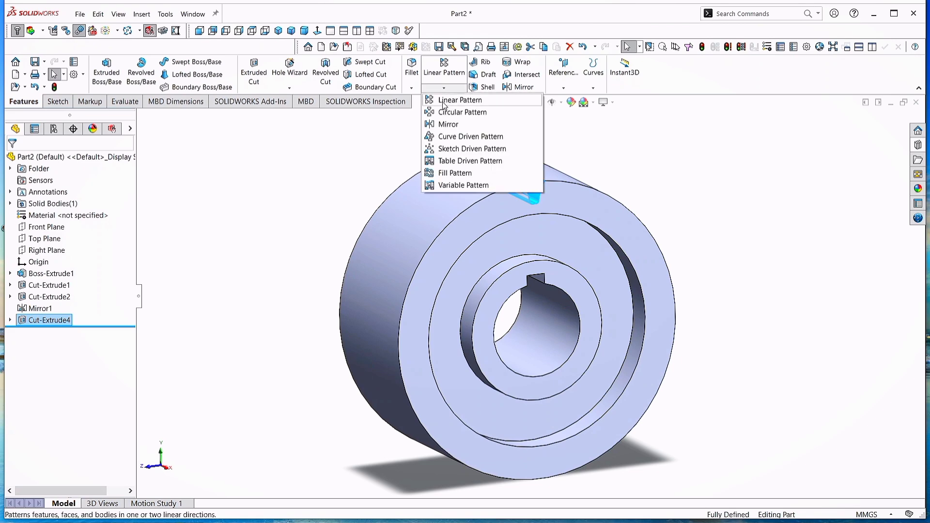
pyautogui.click(460, 97)
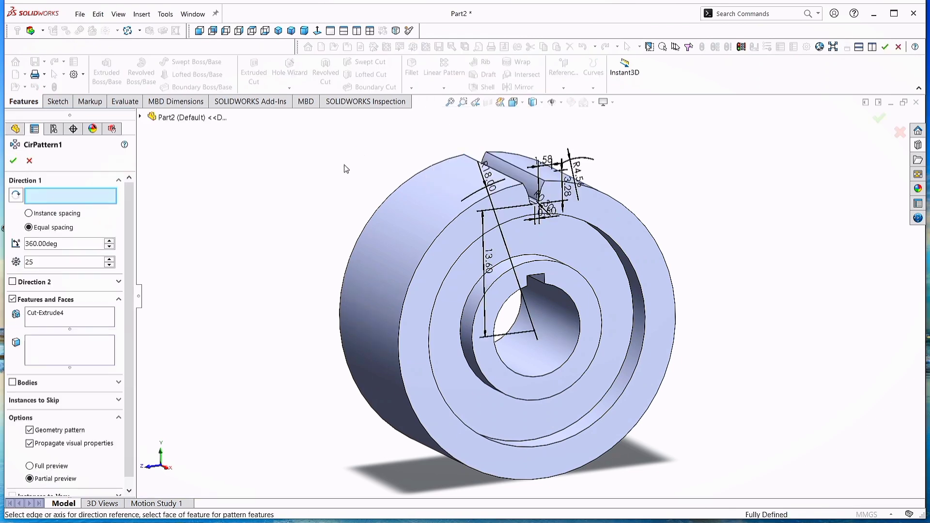
pyautogui.click(568, 325)
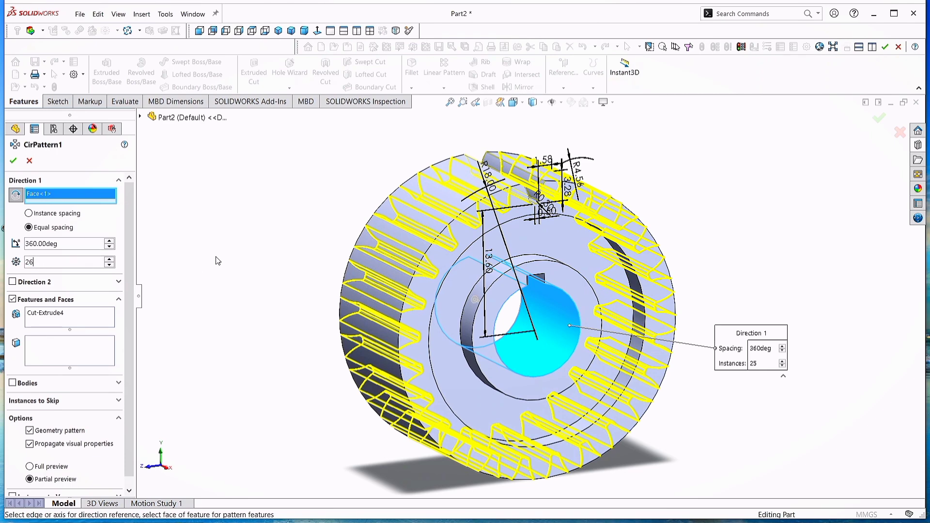
pyautogui.click(13, 161)
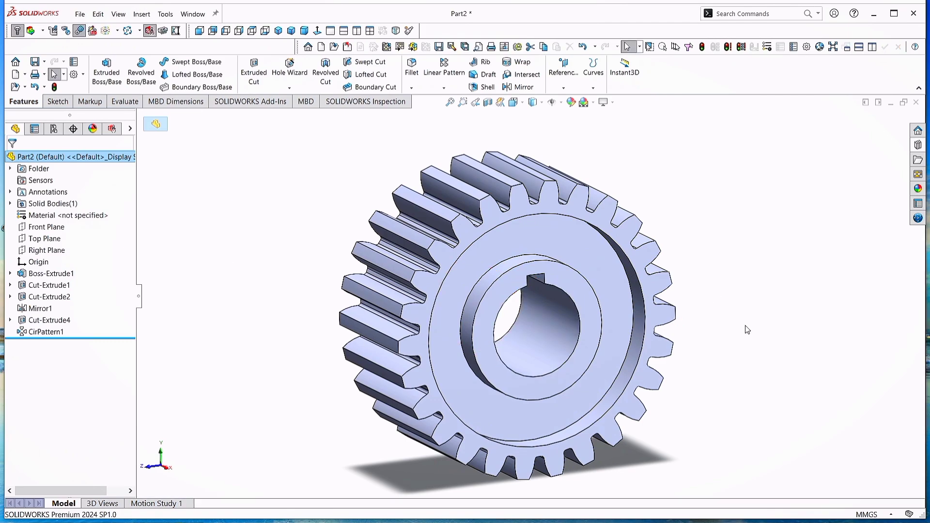
# Save the gear part under the file name Spur Gear in a subfolder of the Desktop
pyautogui.moveTo(750, 326); pyautogui.dragTo(620, 228, button='middle')
pyautogui.click(80, 14)
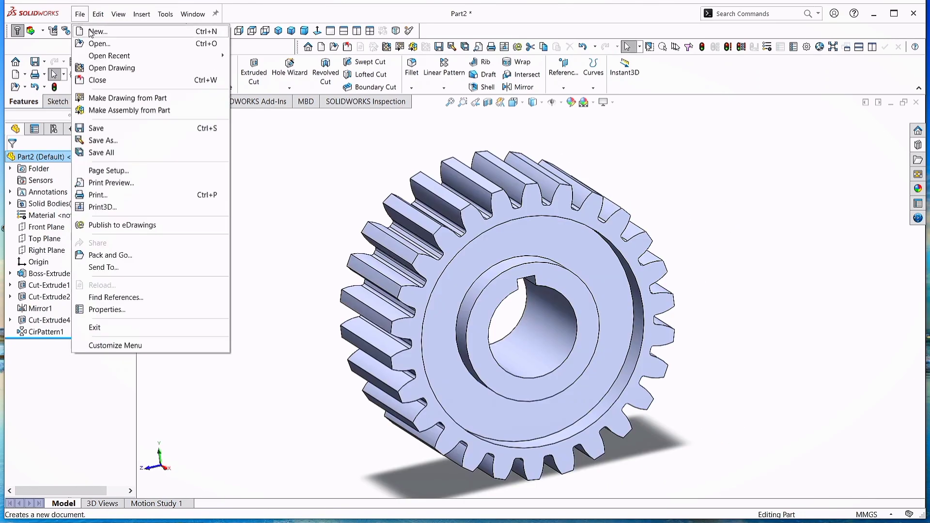
pyautogui.click(107, 129)
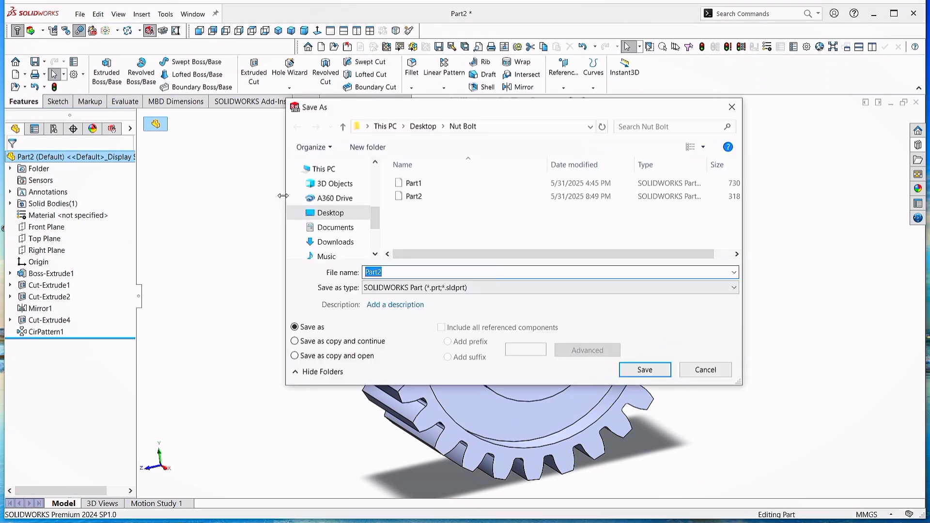
pyautogui.click(347, 214)
pyautogui.scroll(-3, 573, 231)
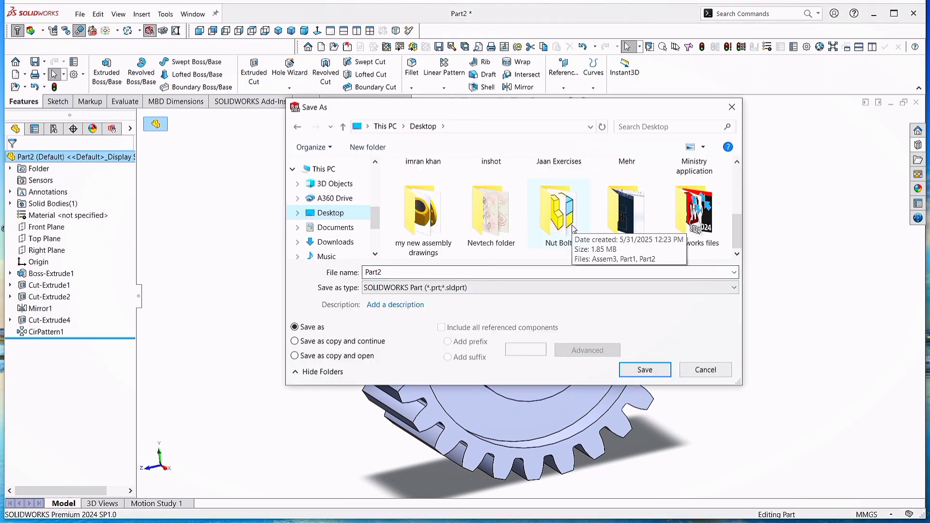
pyautogui.scroll(2, 576, 238)
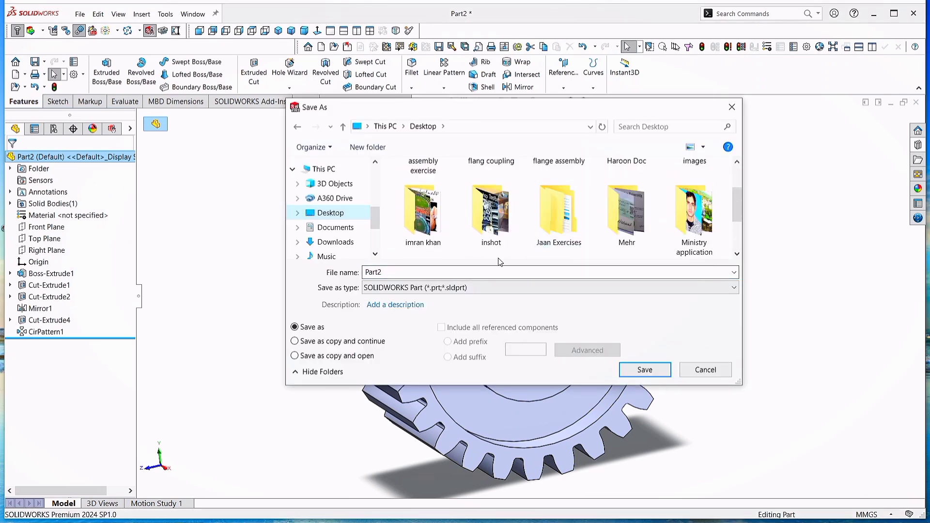
pyautogui.doubleClick(387, 271)
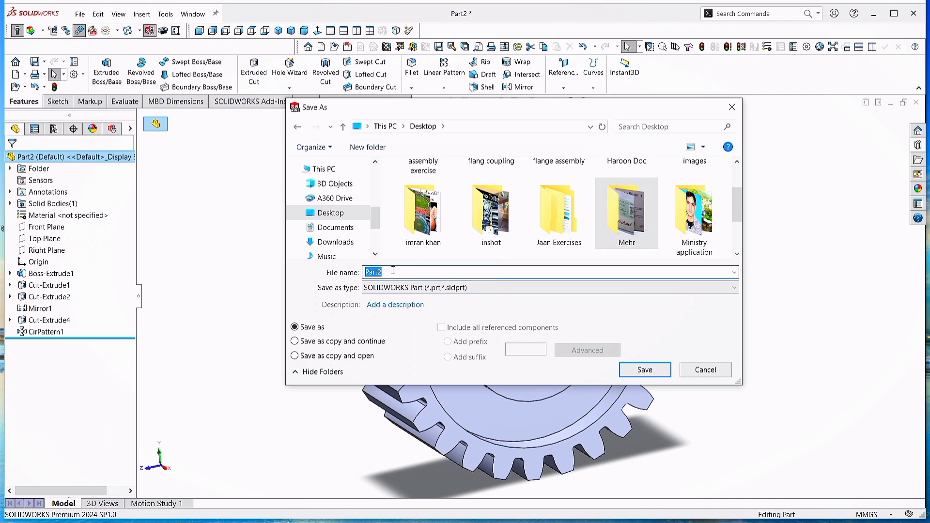
pyautogui.write('Spur Gear')
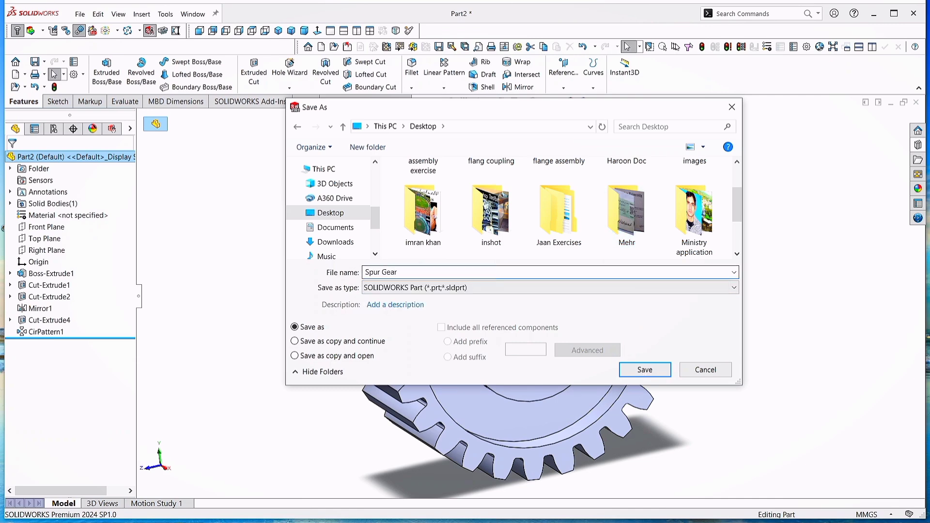
pyautogui.doubleClick(629, 218)
pyautogui.click(645, 370)
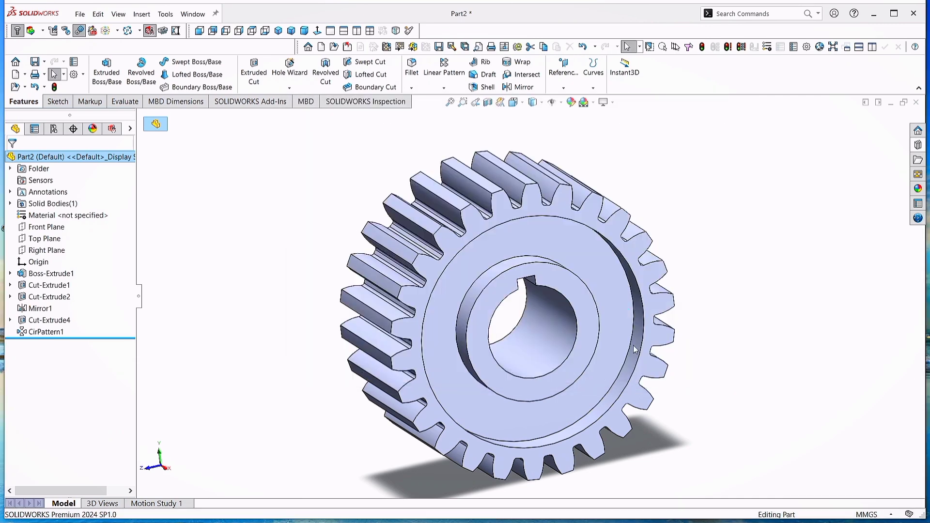